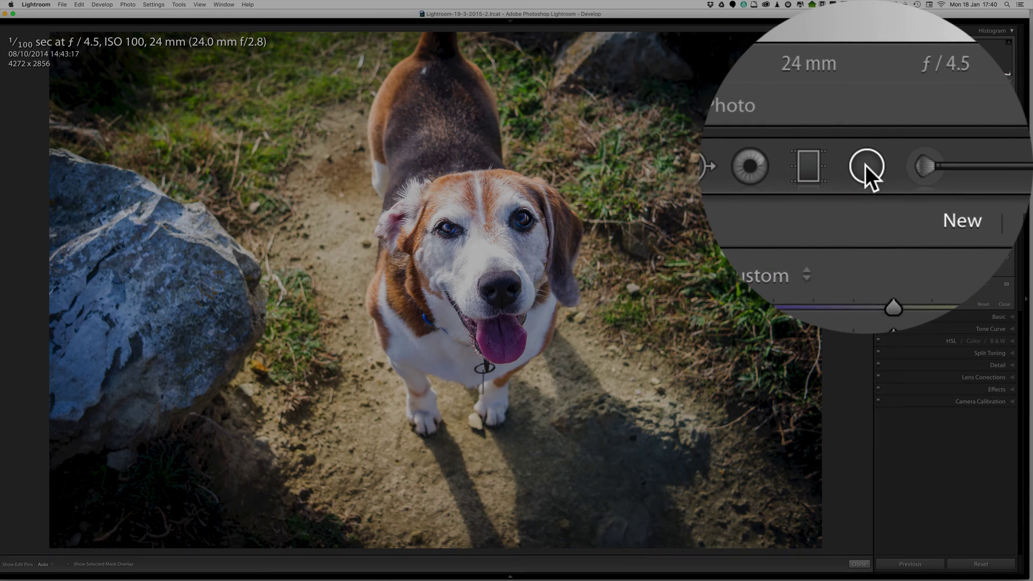
Step: Finish the current radial filter with Done and open the Tools menu
left_click(943, 106)
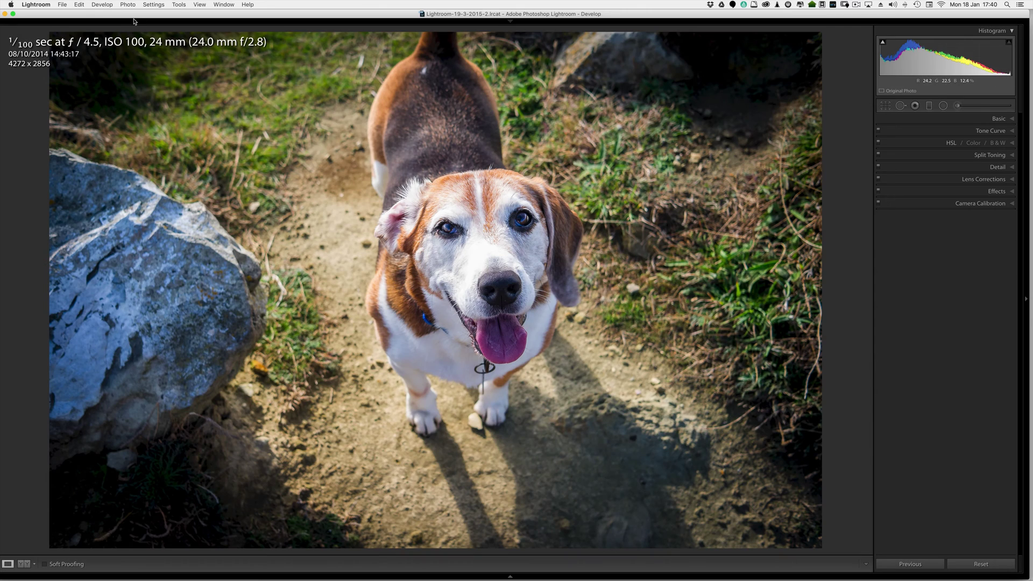
left_click(178, 4)
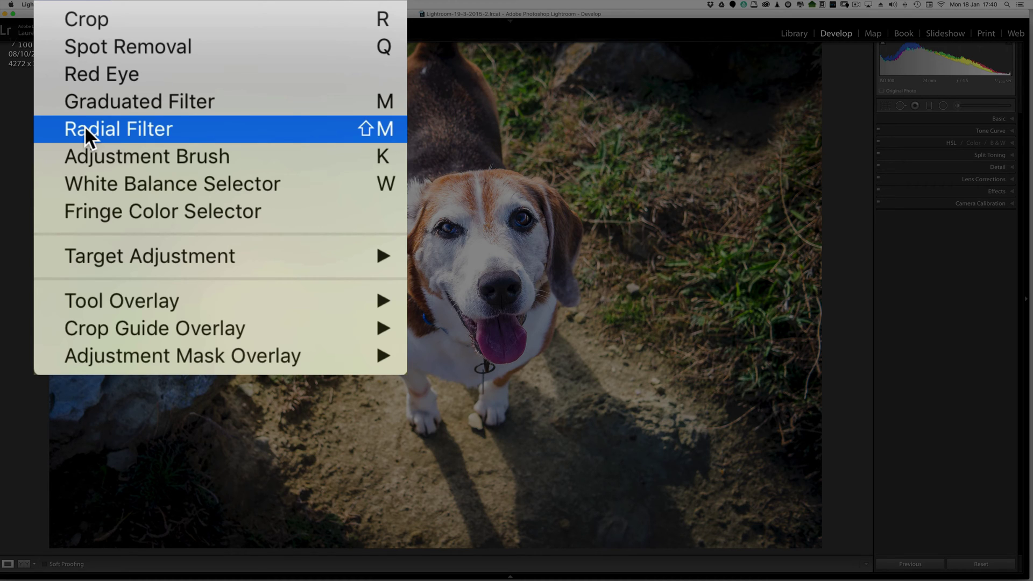
Step: Start a new Radial Filter and set Tool Overlay and Show Edit Pins to Always
left_click(86, 134)
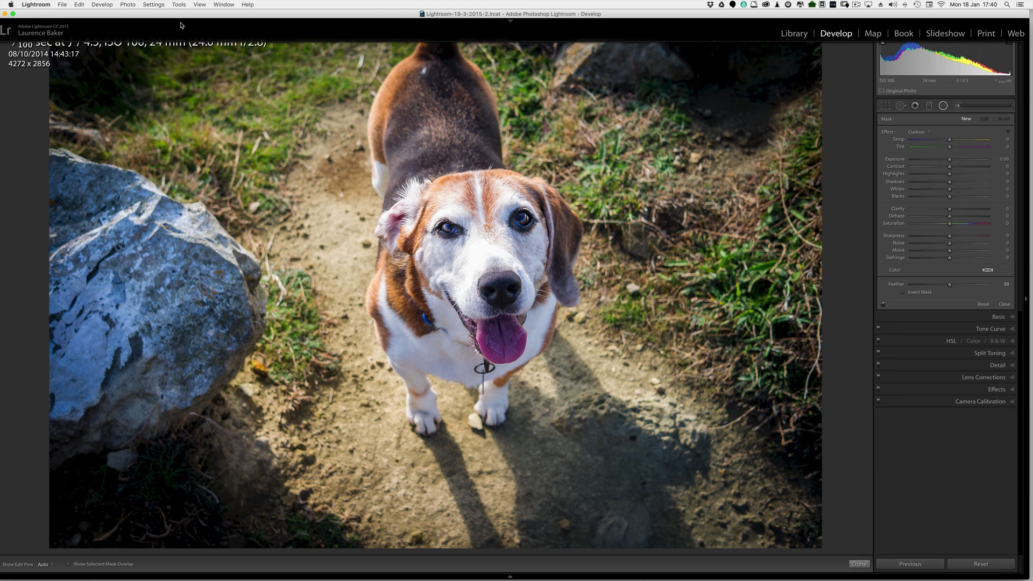
left_click(179, 4)
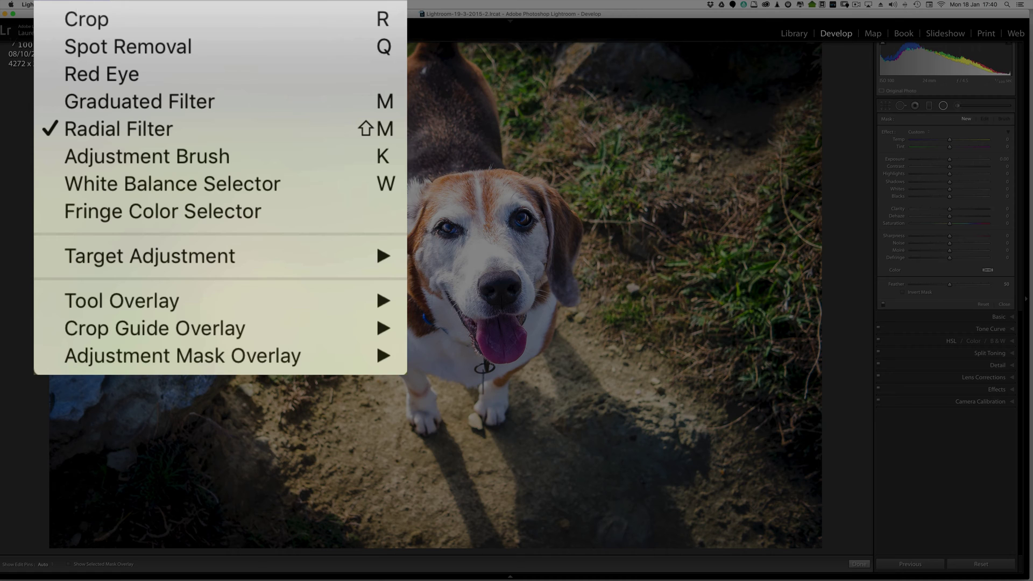
mouse_move(185, 92)
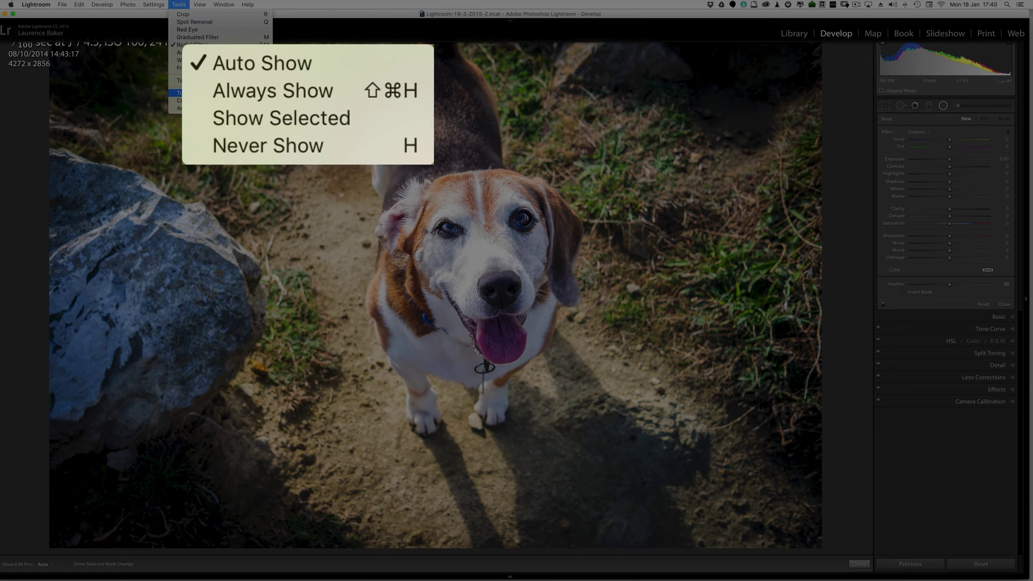
left_click(231, 88)
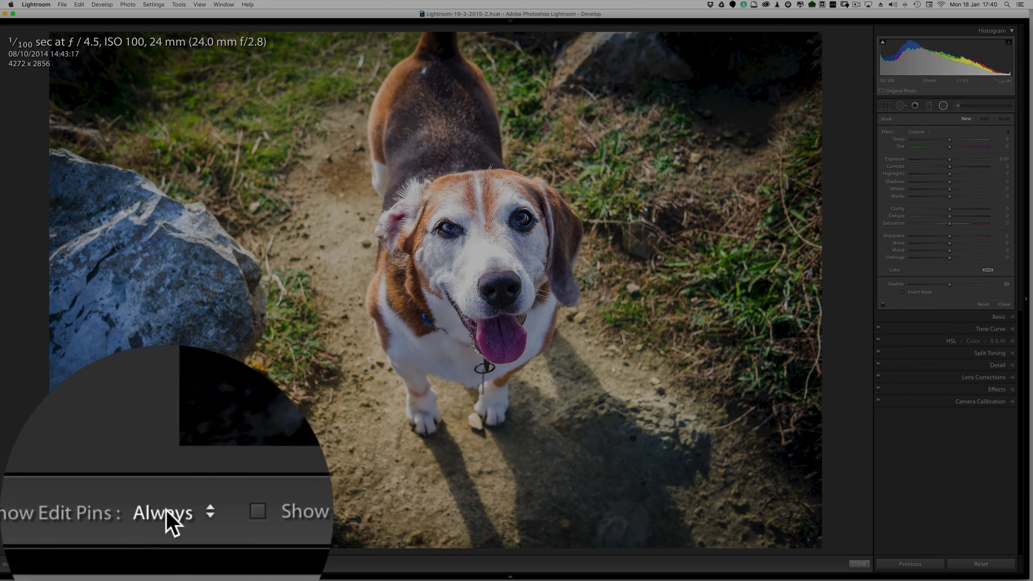
left_click(46, 565)
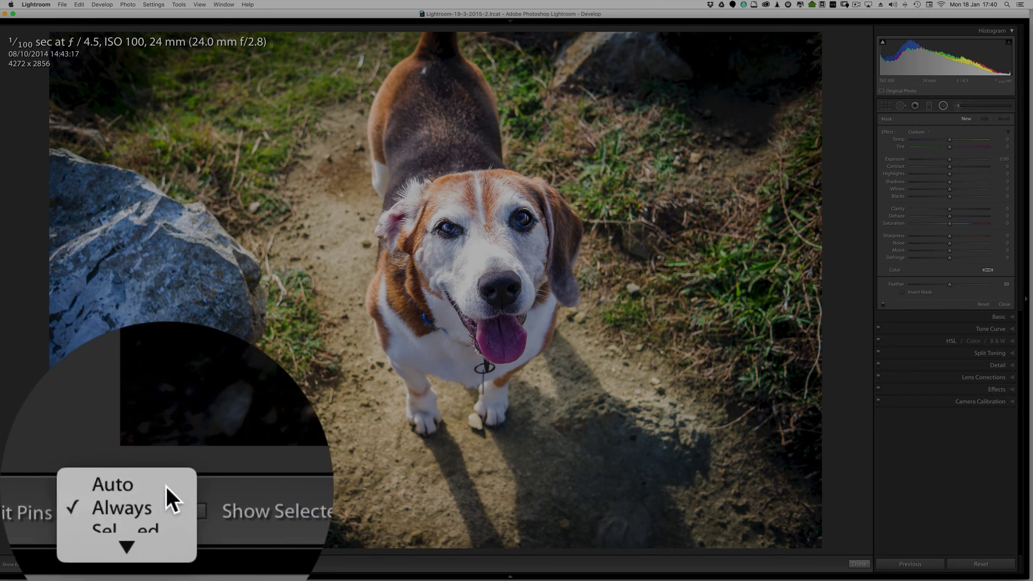
left_click(167, 508)
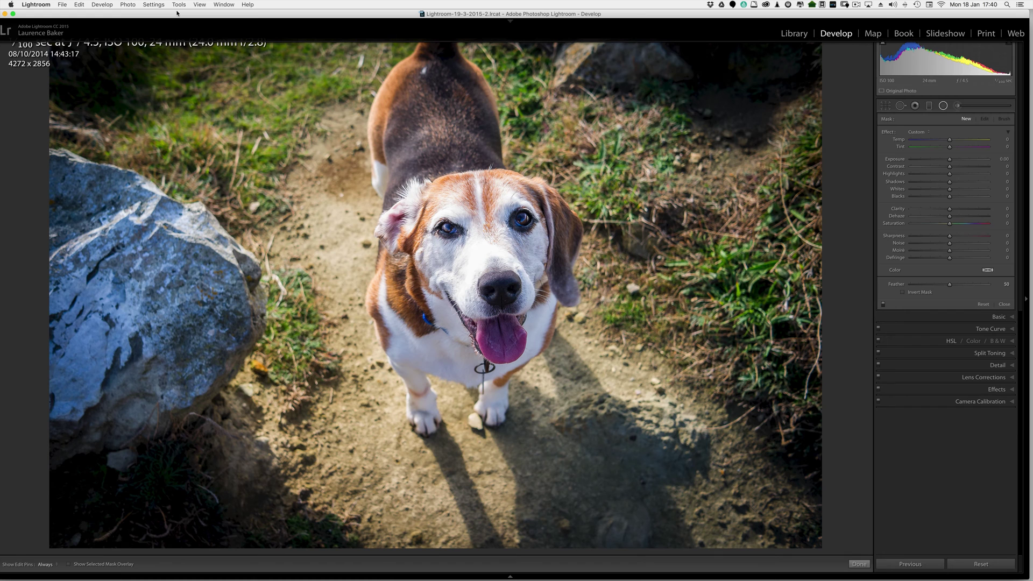
left_click(178, 5)
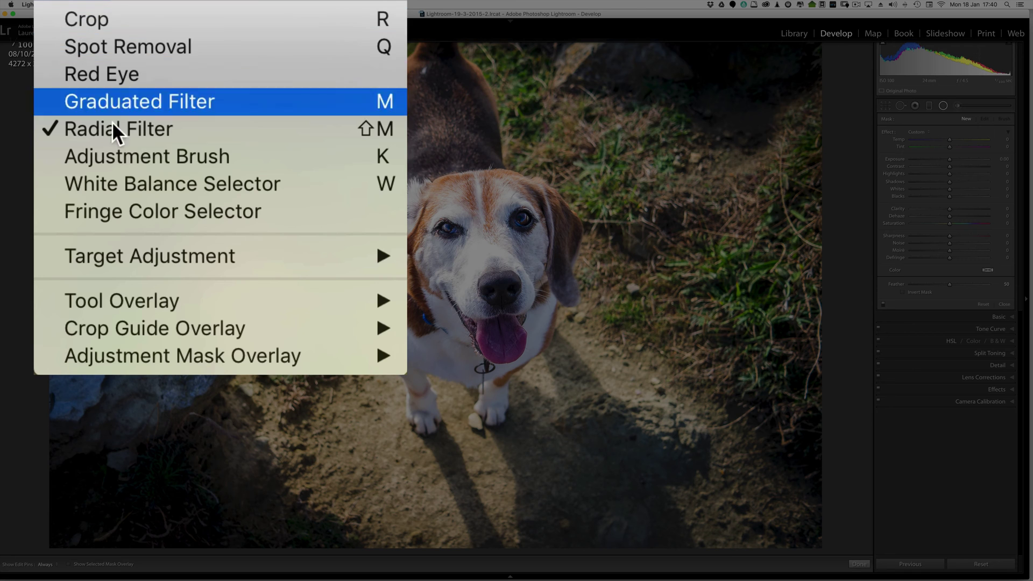
mouse_move(216, 102)
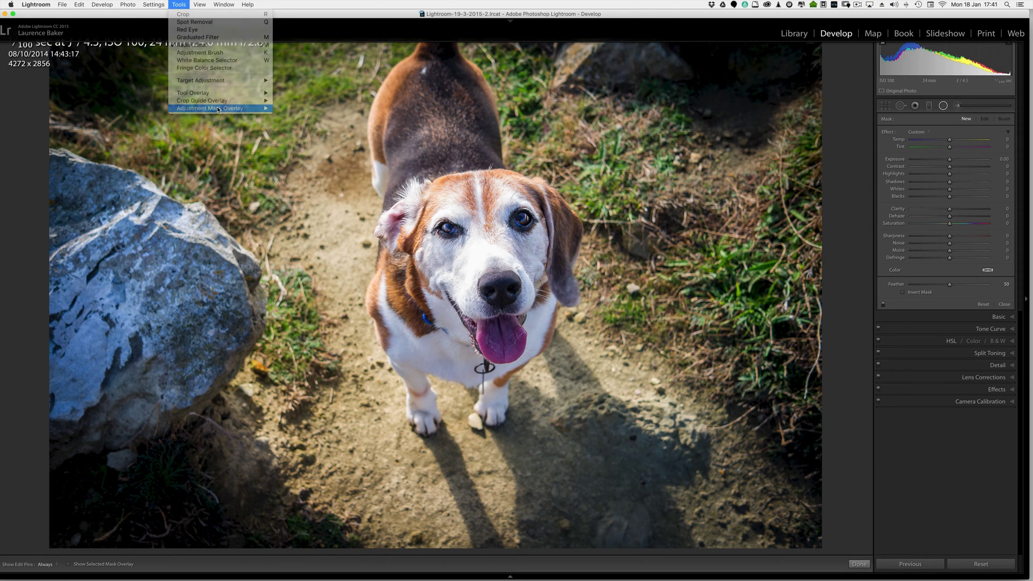
left_click(248, 122)
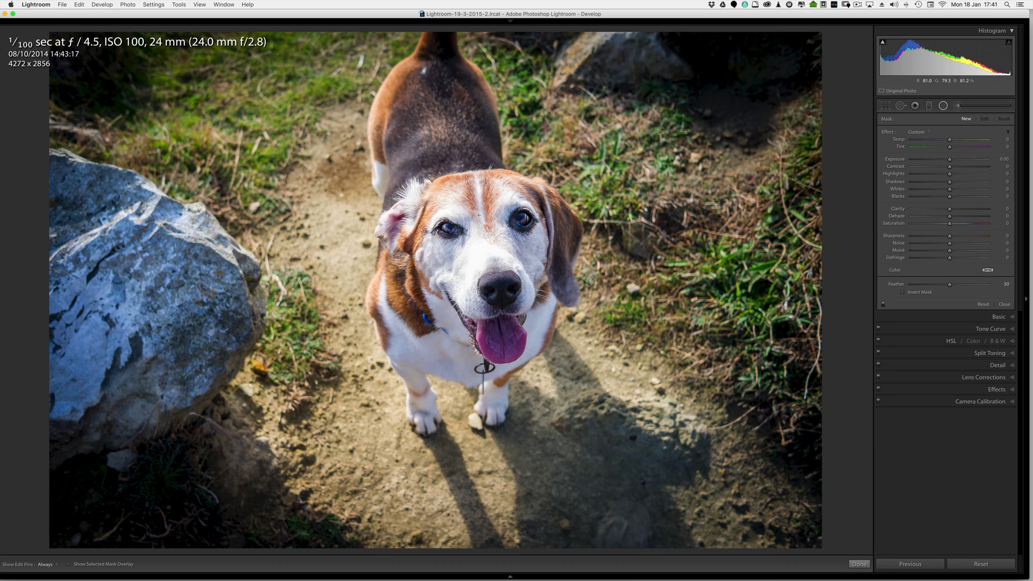
Step: Cmd-double-click the photo to add a radial filter filling the whole frame
key("super")
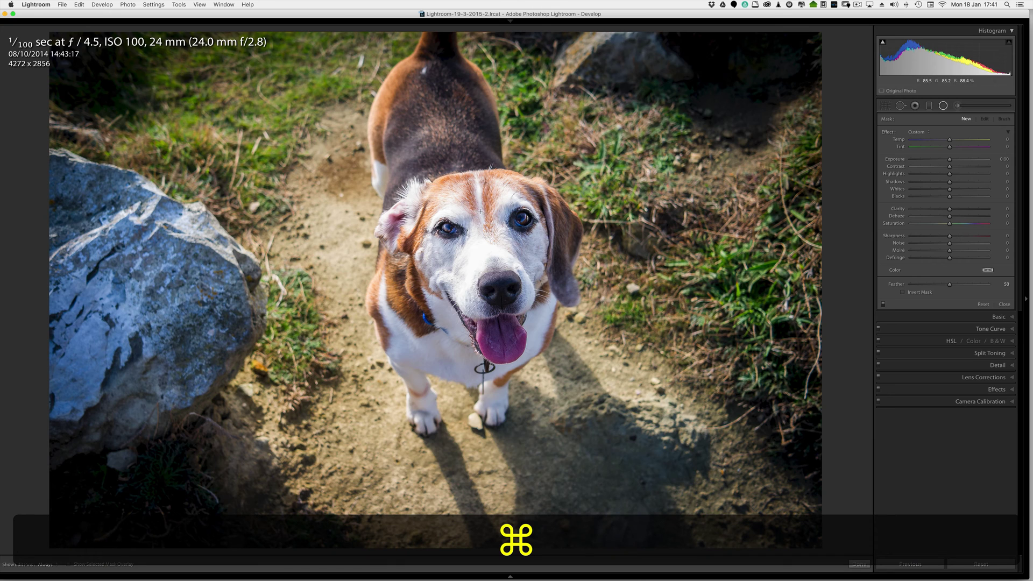
double_click(453, 117, "super")
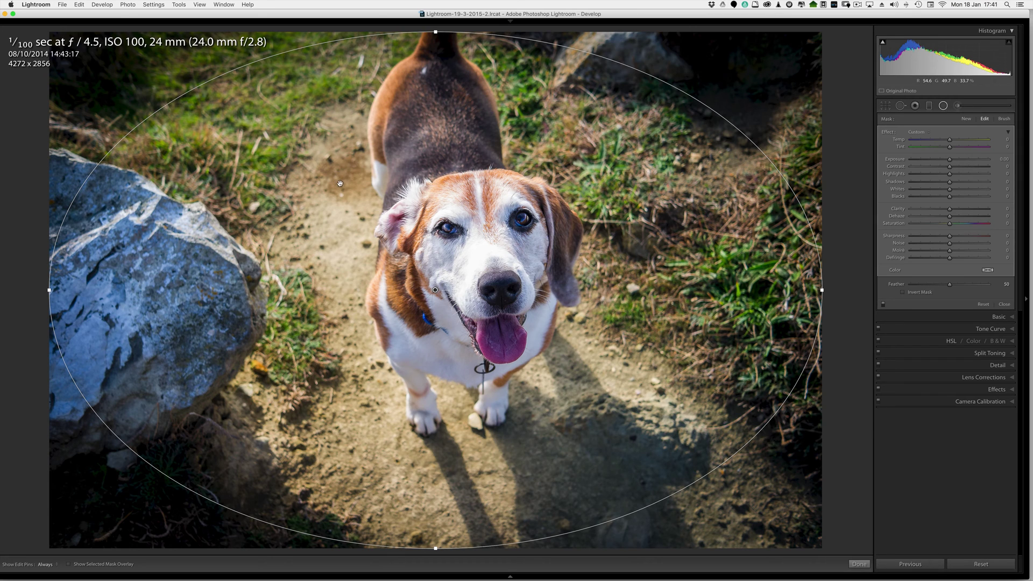
Step: Turn on the radial filter's green mask overlay from Tools > Adjustment Mask Overlay
left_click(179, 4)
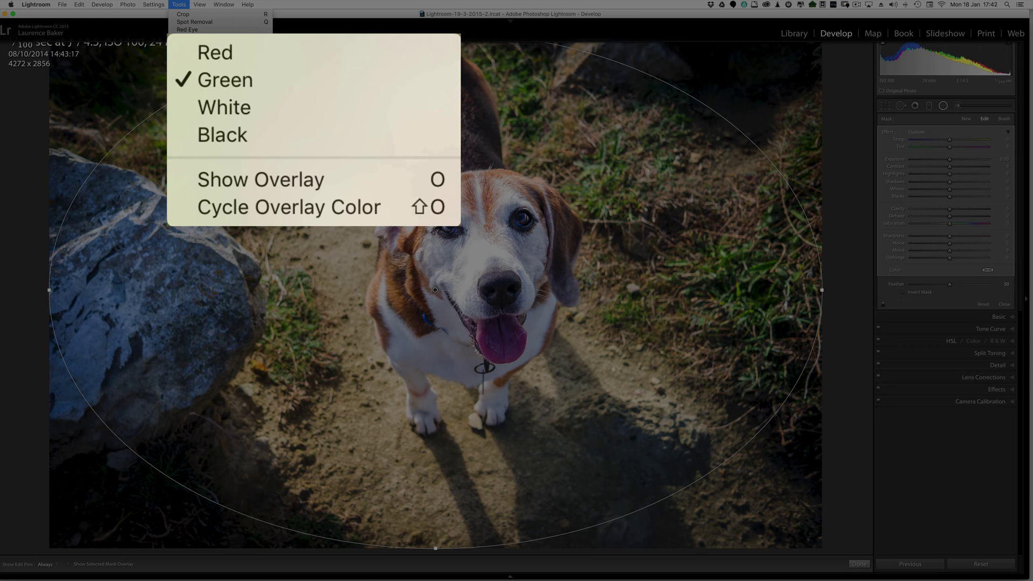
left_click(251, 175)
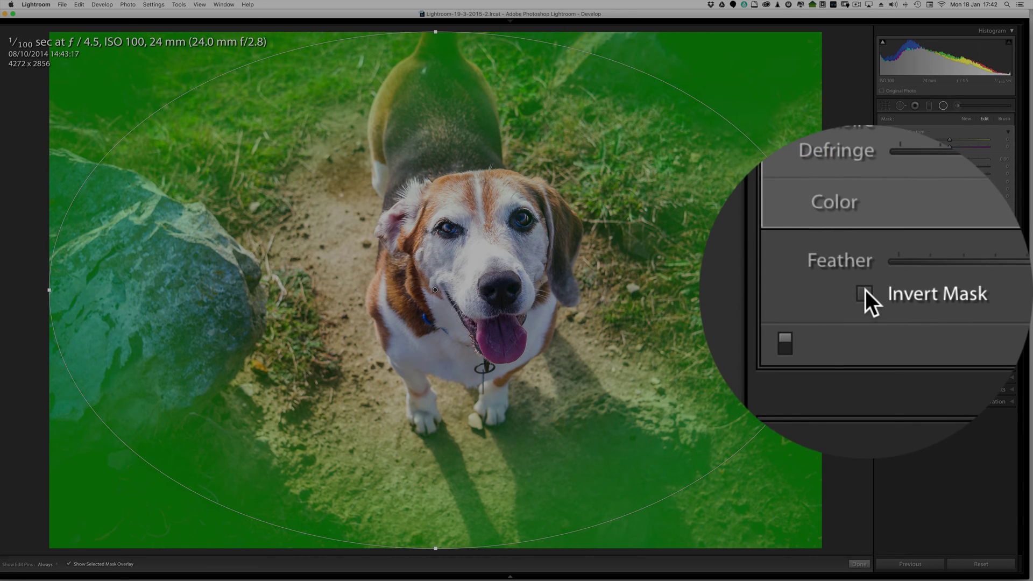
left_click(903, 292)
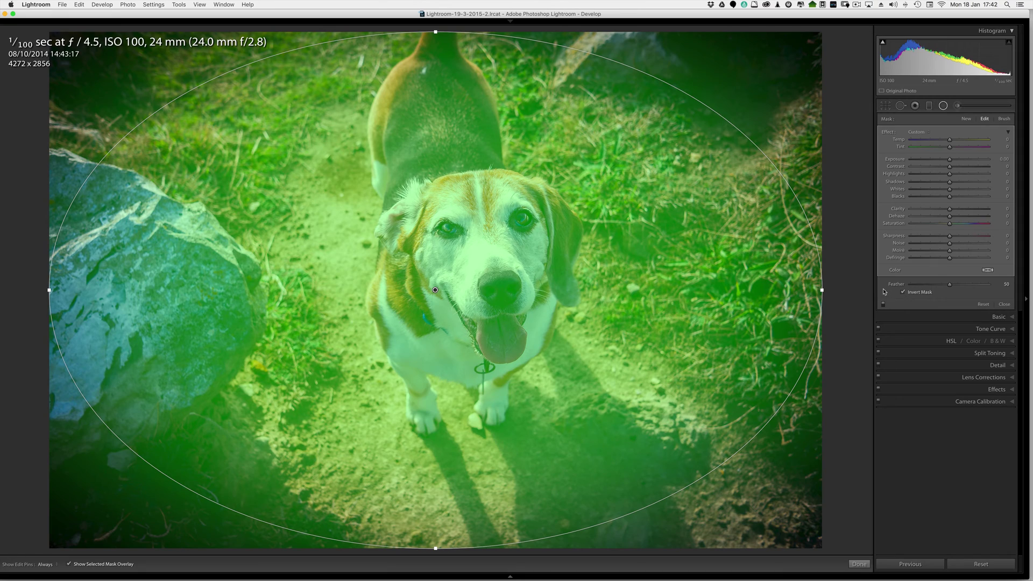
key("apostrophe")
key("apostrophe")
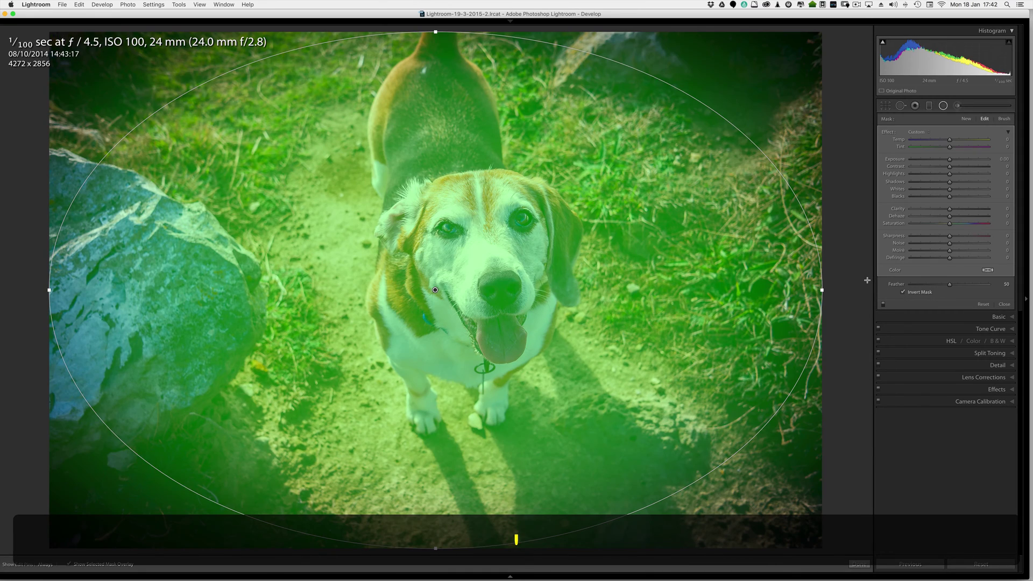
key("apostrophe")
key("apostrophe")
key("apostrophe")
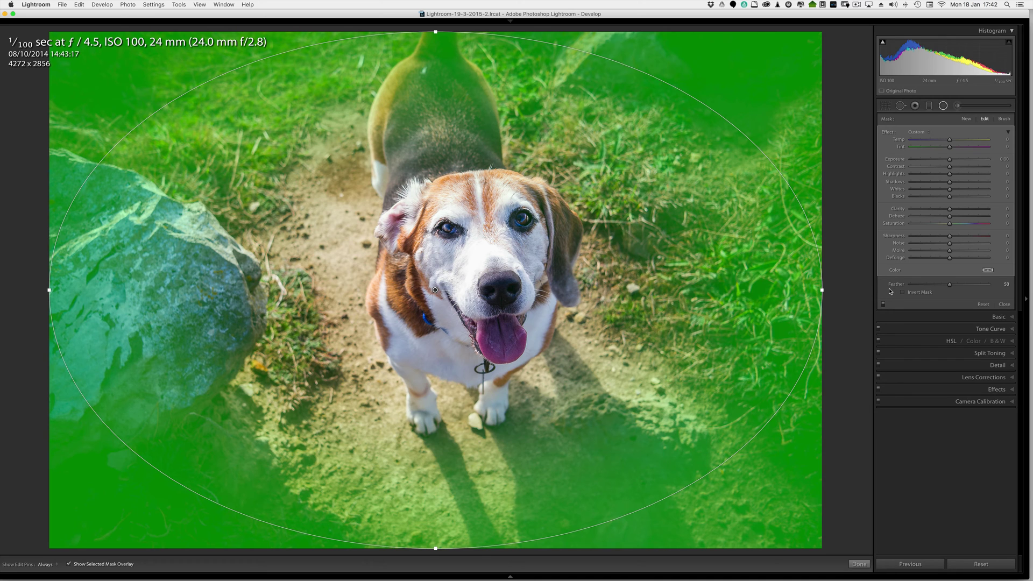
key("o")
key("o")
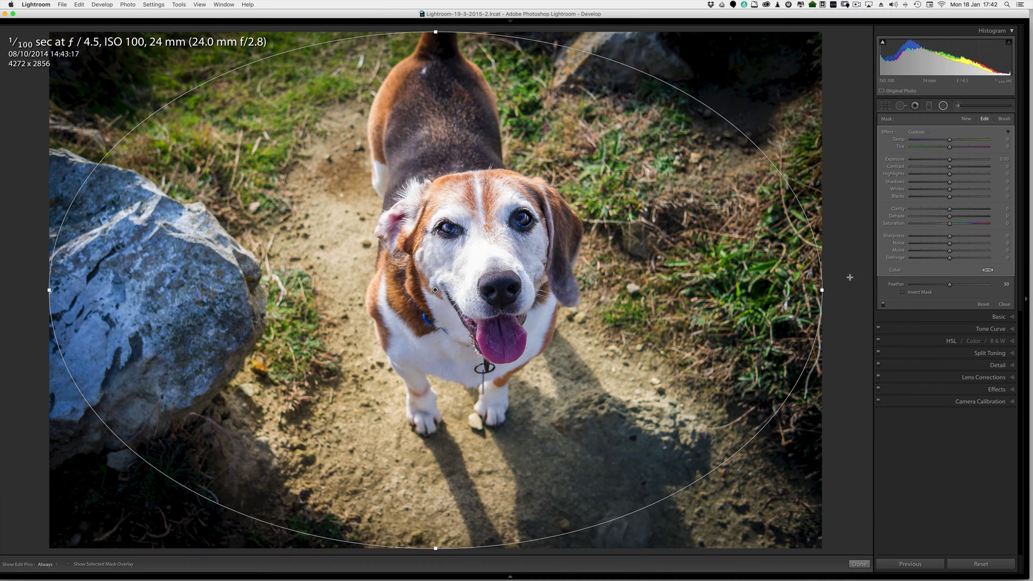
key("o")
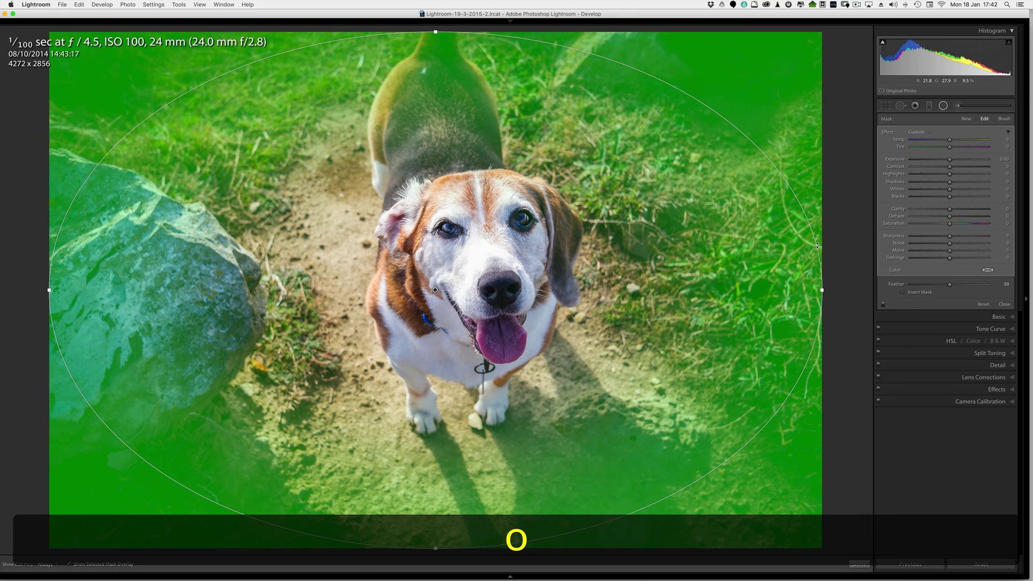
key("shift+o")
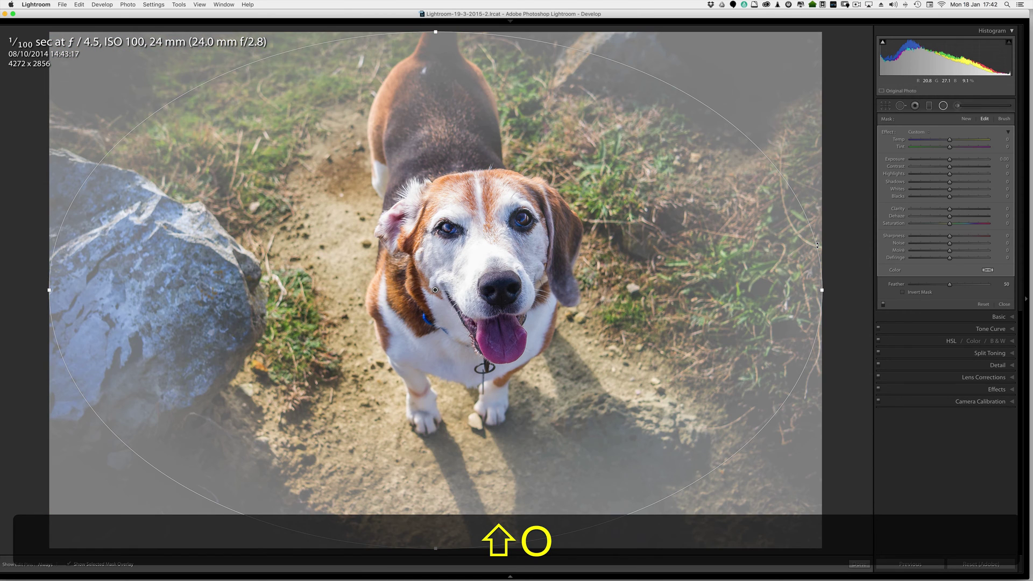
key("shift")
key("shift+o")
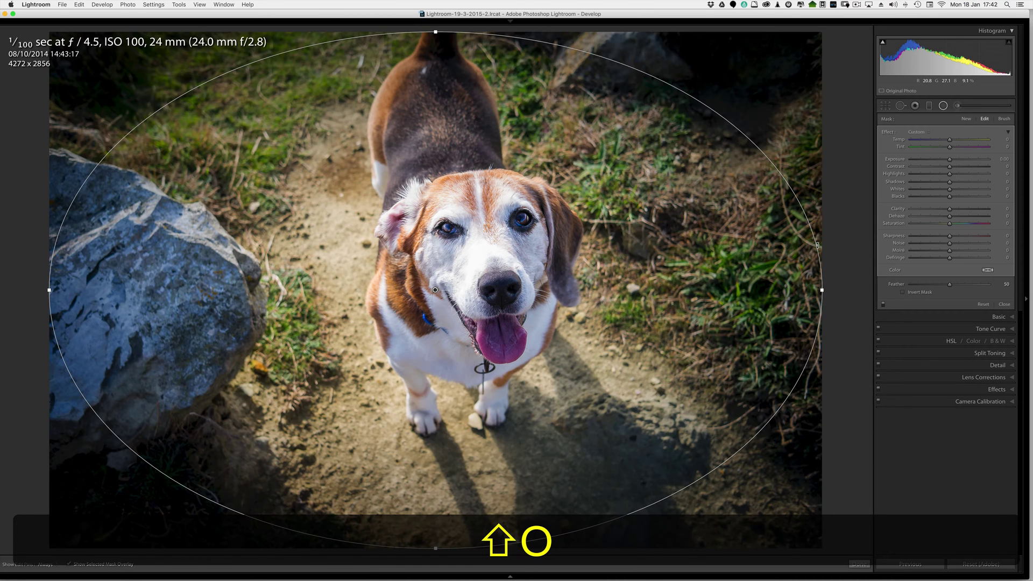
key("shift")
key("shift+o")
key("shift+o")
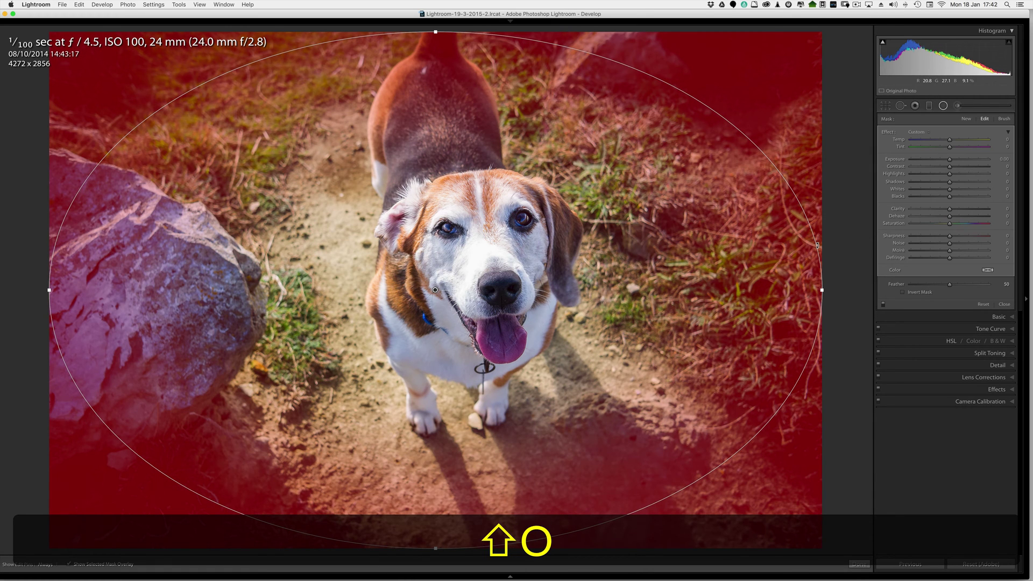
key("shift+o")
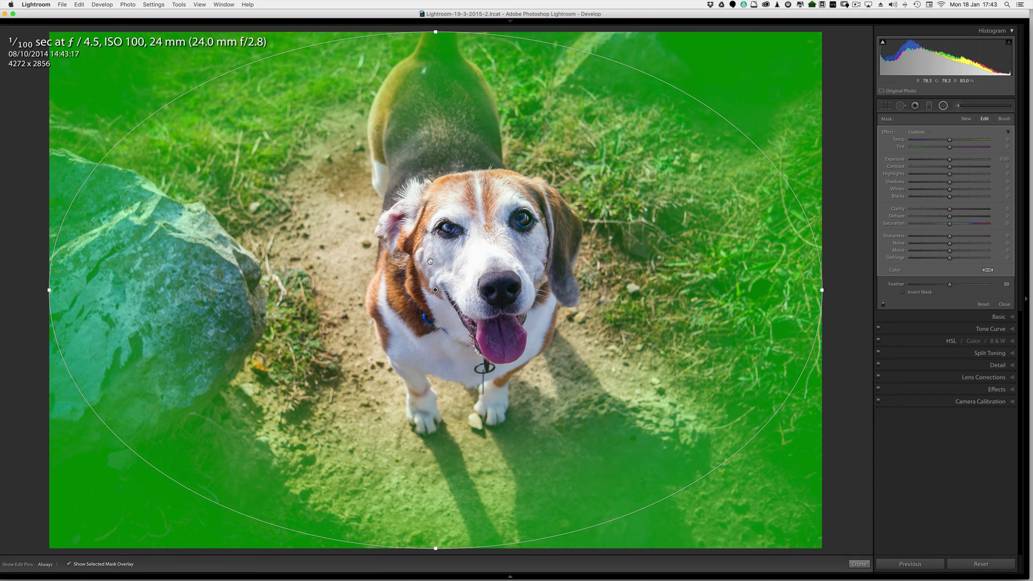
Step: Delete the full-frame filter, drag a round radial filter around the beagle's head, and show its overlay
key("BackSpace")
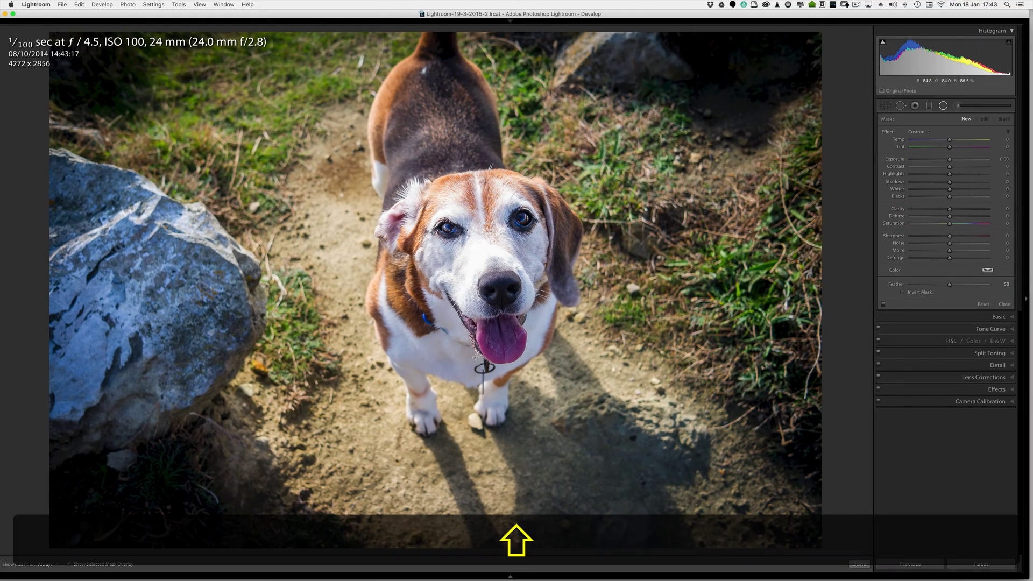
left_click_drag(481, 223, 280, 396)
key("o")
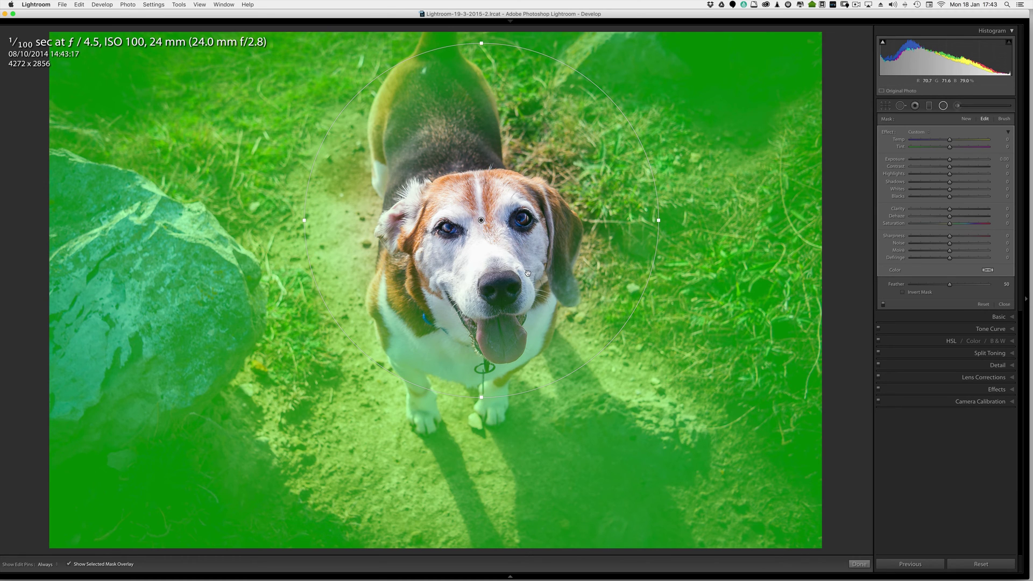
Step: Hide the overlay and drag the filter's handles into a slightly rotated oval covering the beagle
key("o")
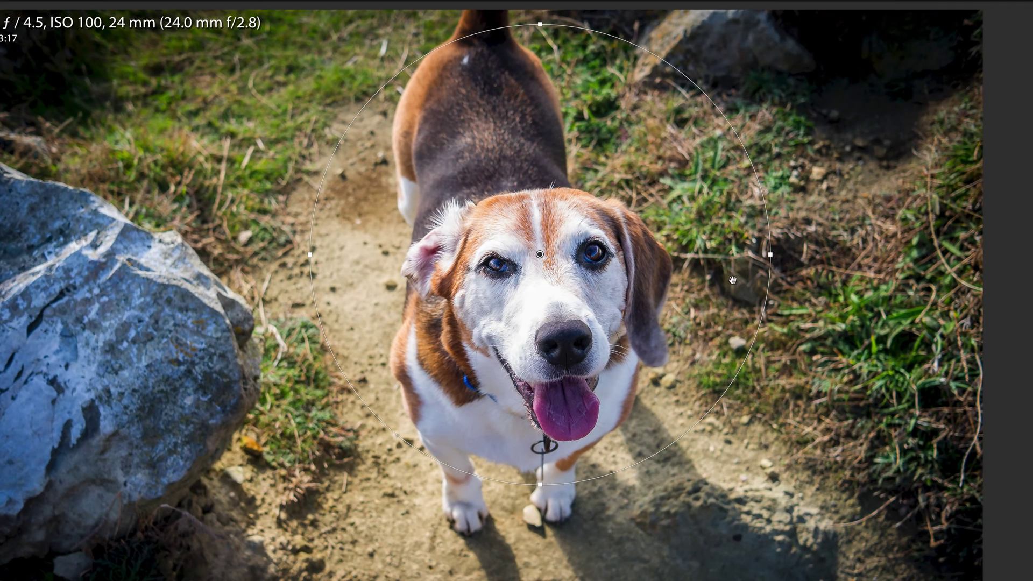
left_click_drag(767, 256, 717, 256)
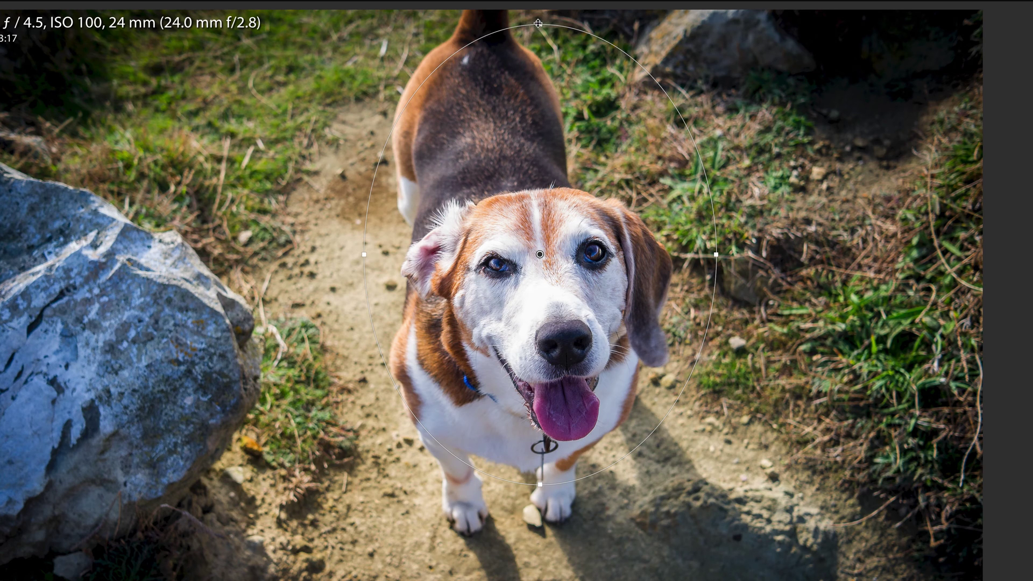
left_click_drag(542, 27, 540, 50)
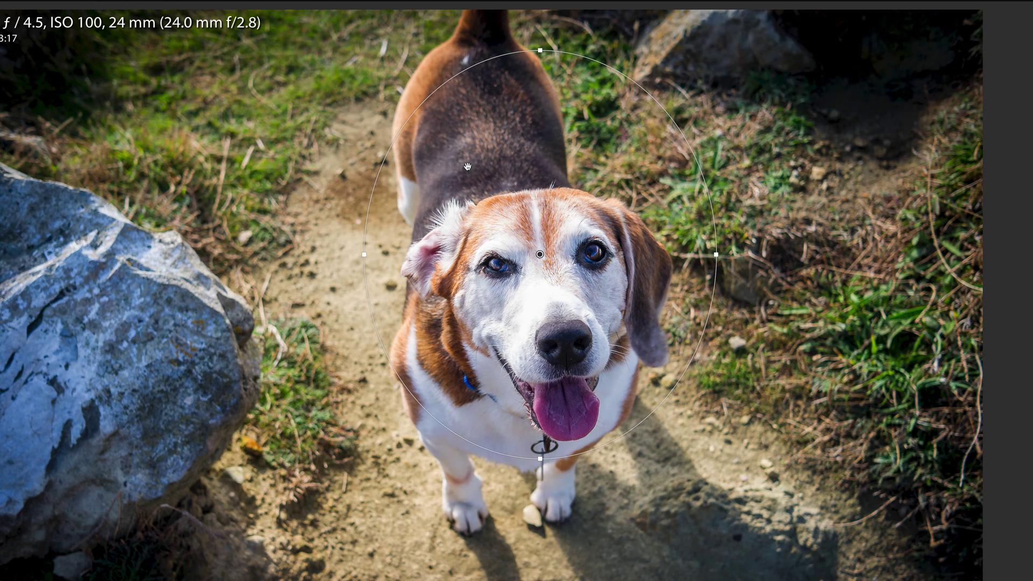
left_click_drag(363, 254, 337, 253)
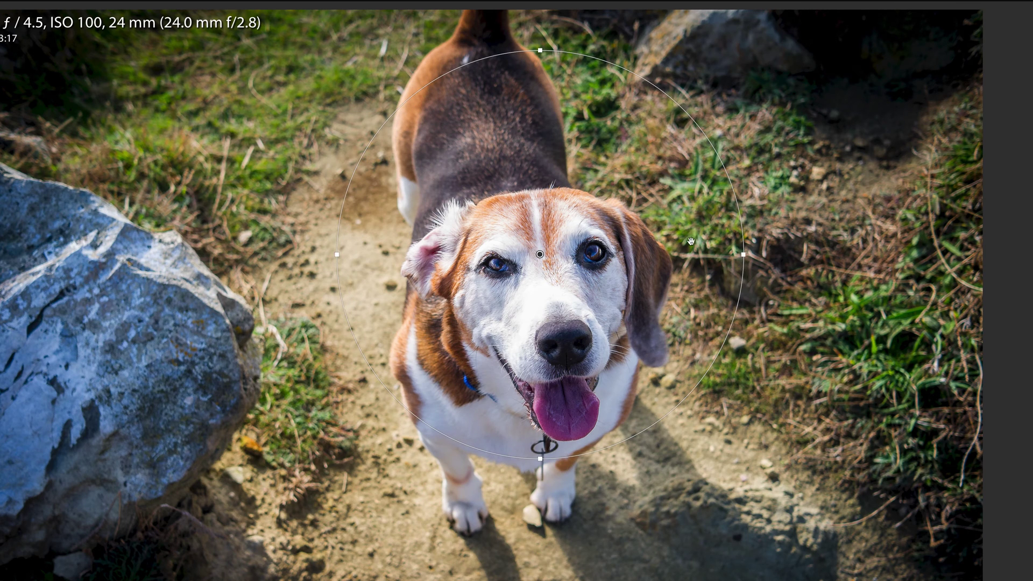
left_click_drag(743, 255, 785, 276)
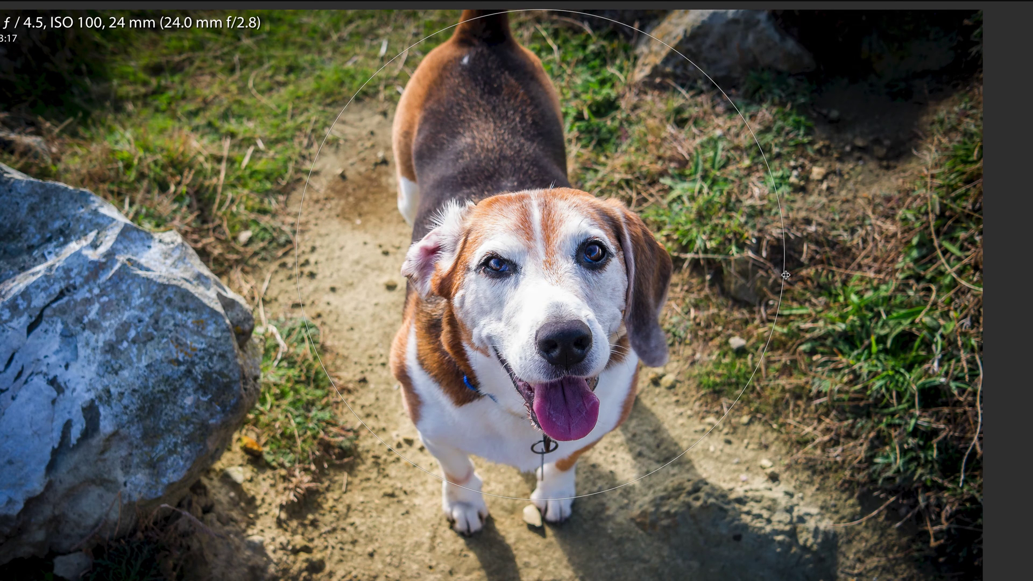
left_click_drag(785, 275, 802, 293)
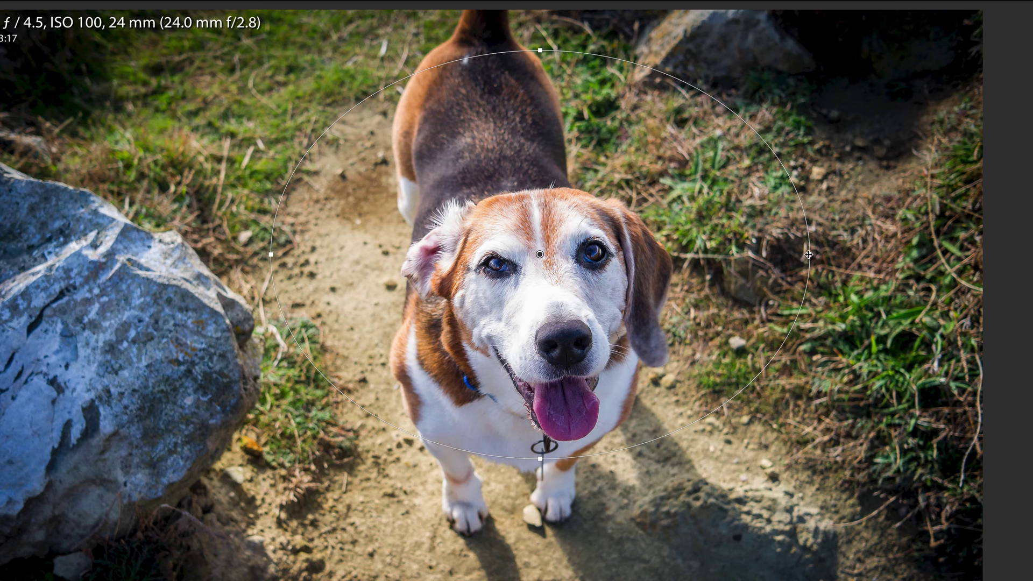
left_click_drag(808, 253, 898, 263)
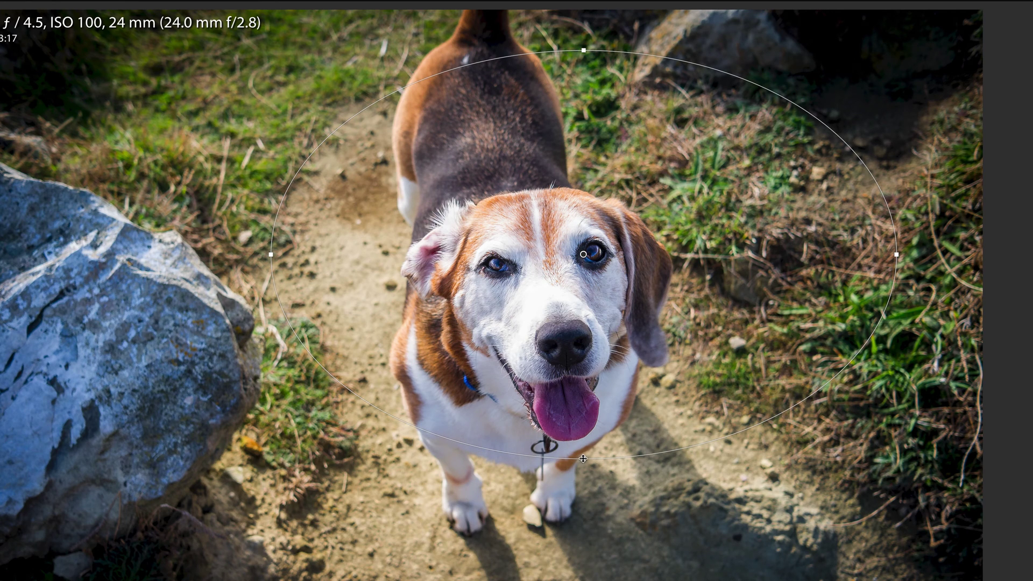
left_click_drag(584, 458, 559, 557)
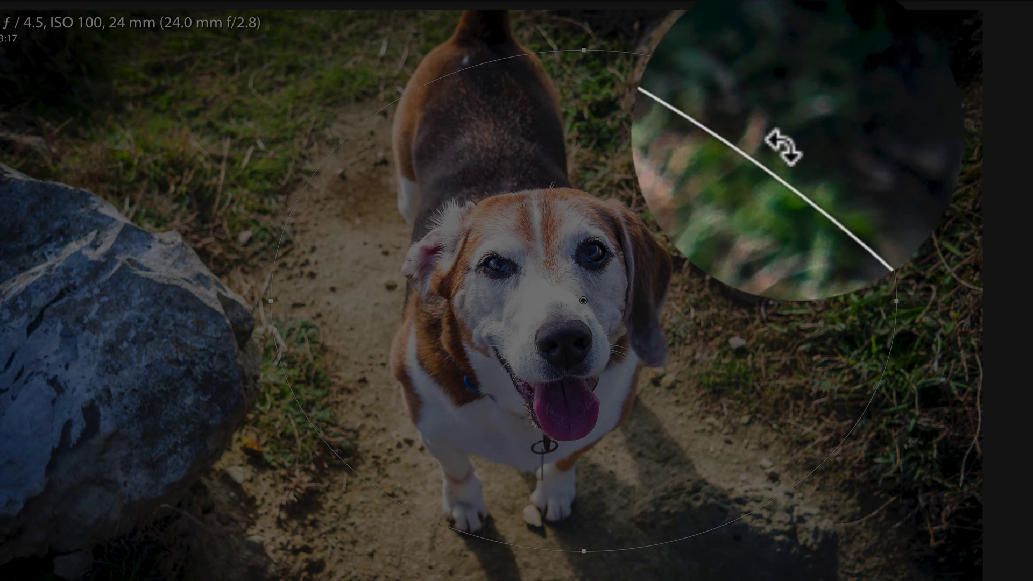
left_click_drag(819, 118, 746, 493)
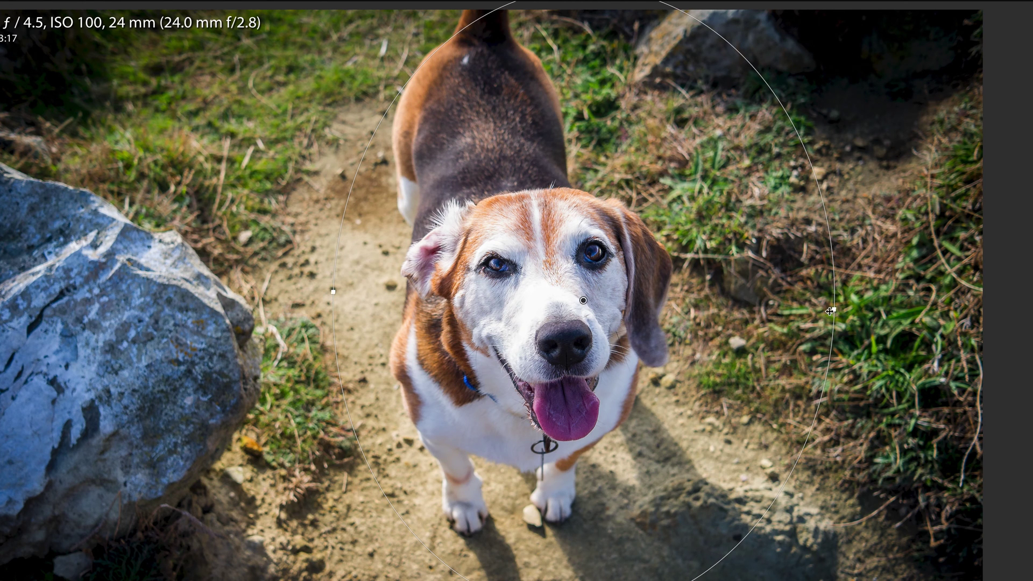
Step: Alt-narrow the ellipse symmetrically, centre it on the dog, show the overlay, and set Feather to 61
key("alt")
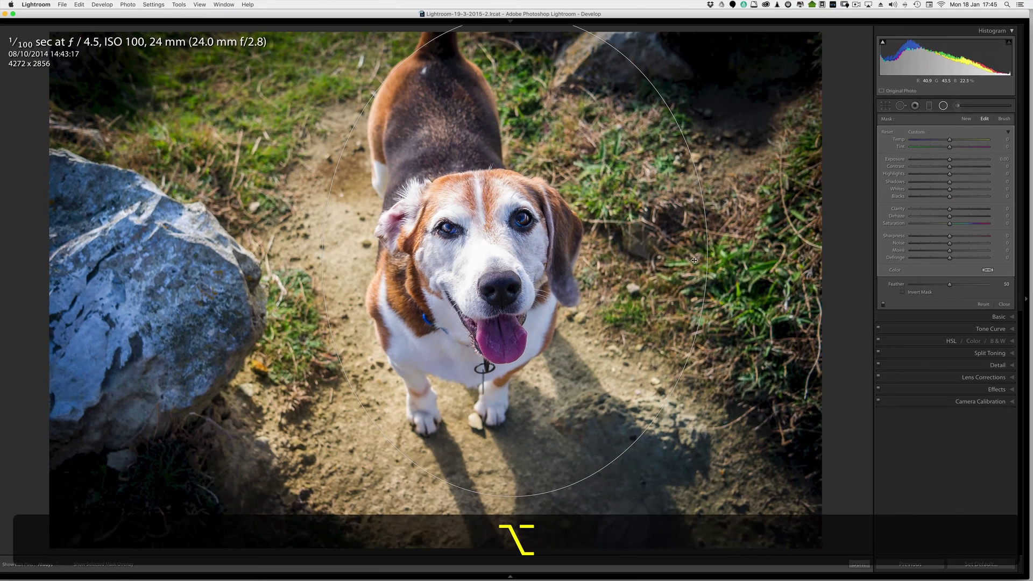
left_click_drag(694, 261, 628, 259)
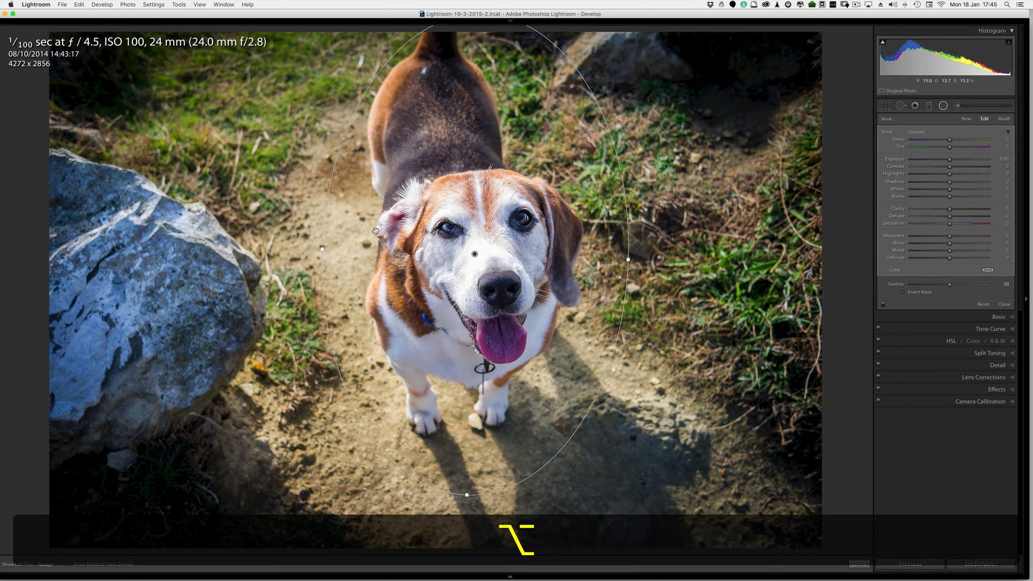
left_click_drag(328, 247, 339, 249)
left_click_drag(468, 144, 446, 116)
key("o")
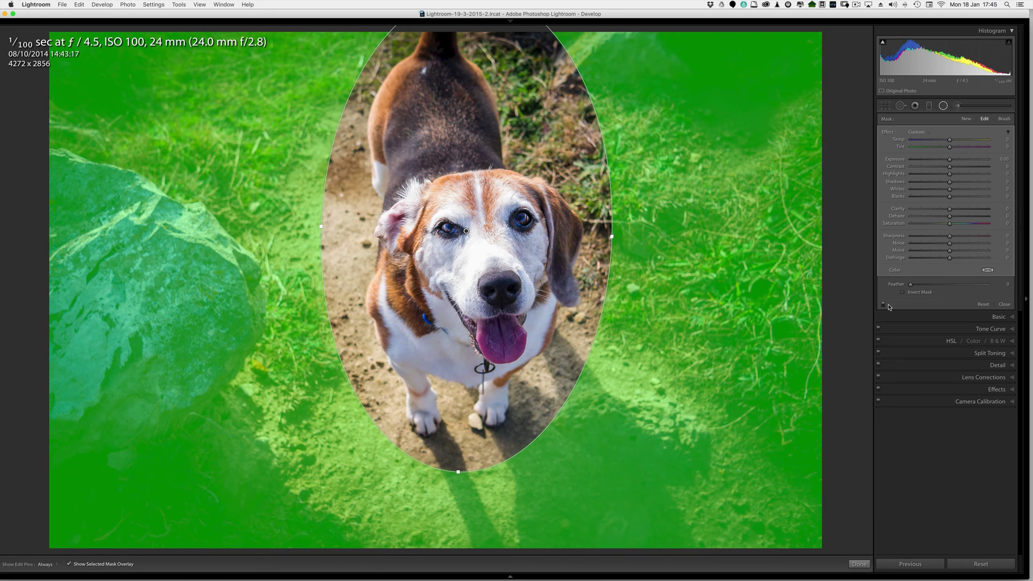
left_click(958, 285)
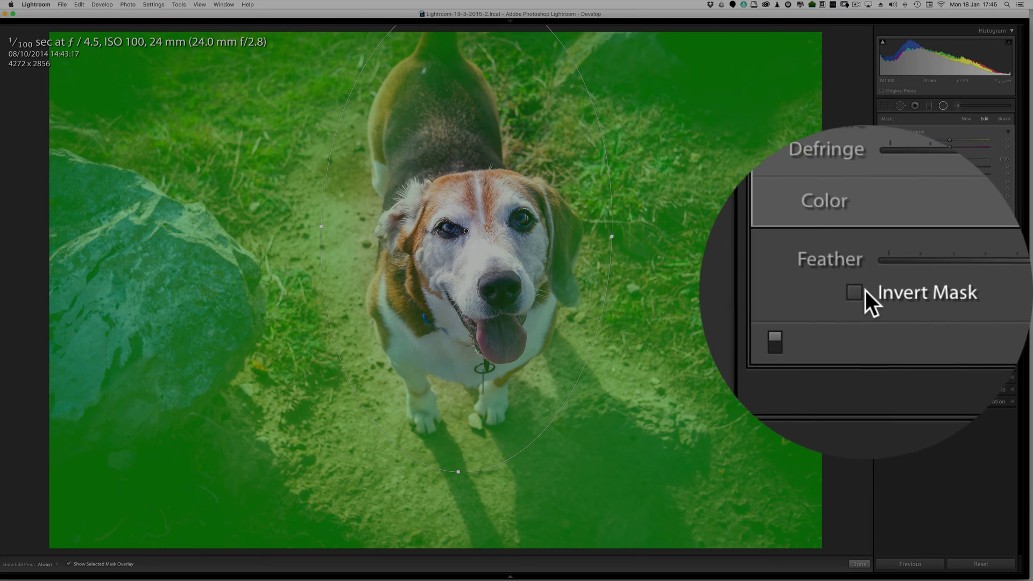
Step: Invert the radial filter's mask, then hide the mask overlay and the filter's outline and pins
left_click(902, 292)
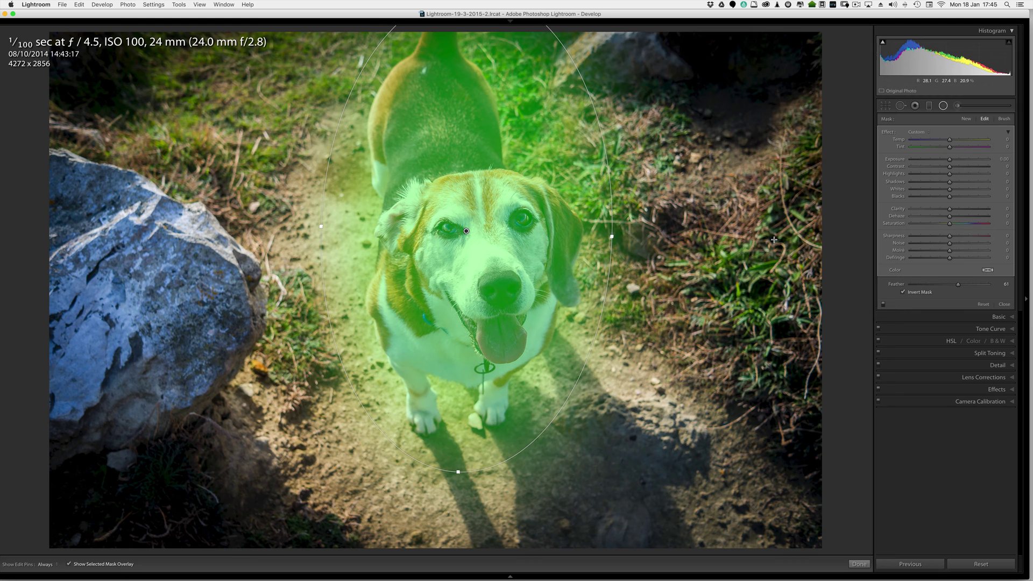
key("o")
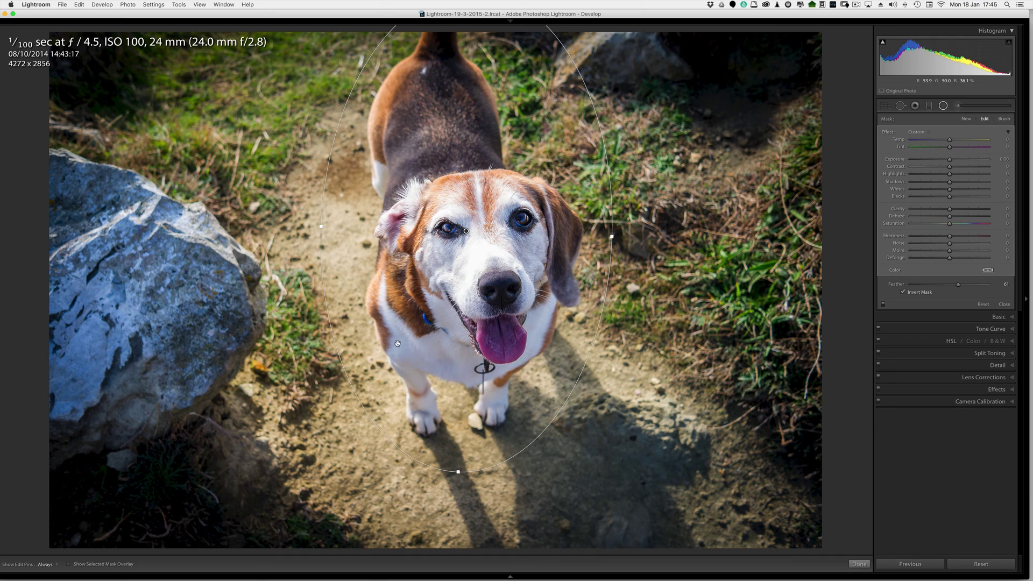
key("h")
left_click(179, 4)
mouse_move(197, 95)
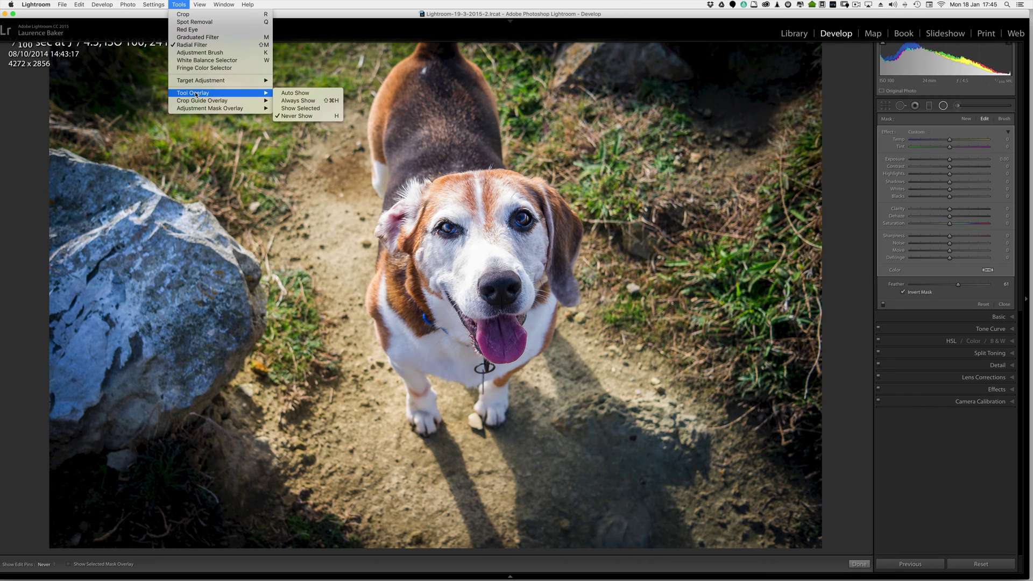
Step: Set Tool Overlay to Never Show, bring the pins back with H, and re-show the mask overlay
left_click(296, 116)
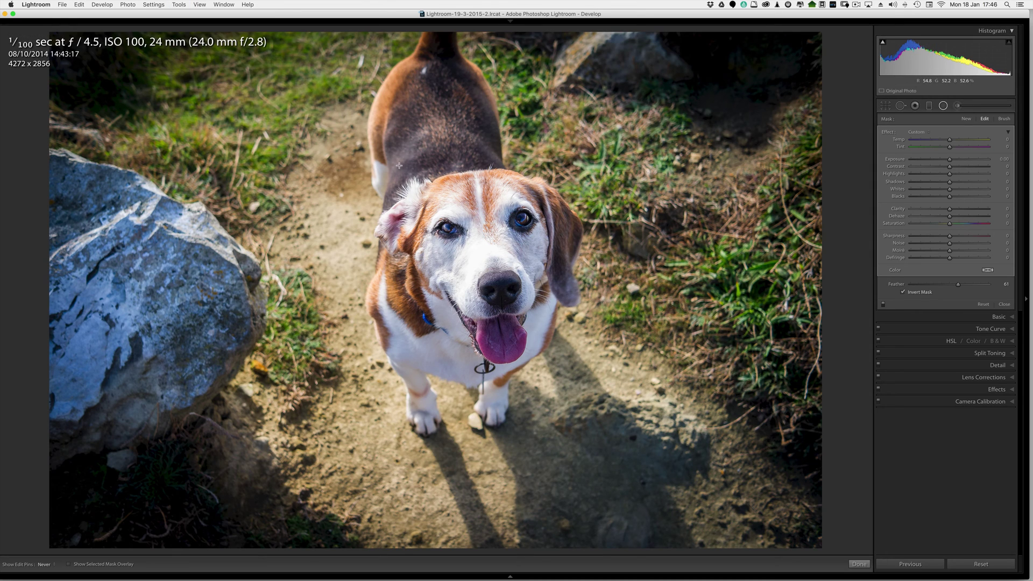
key("h")
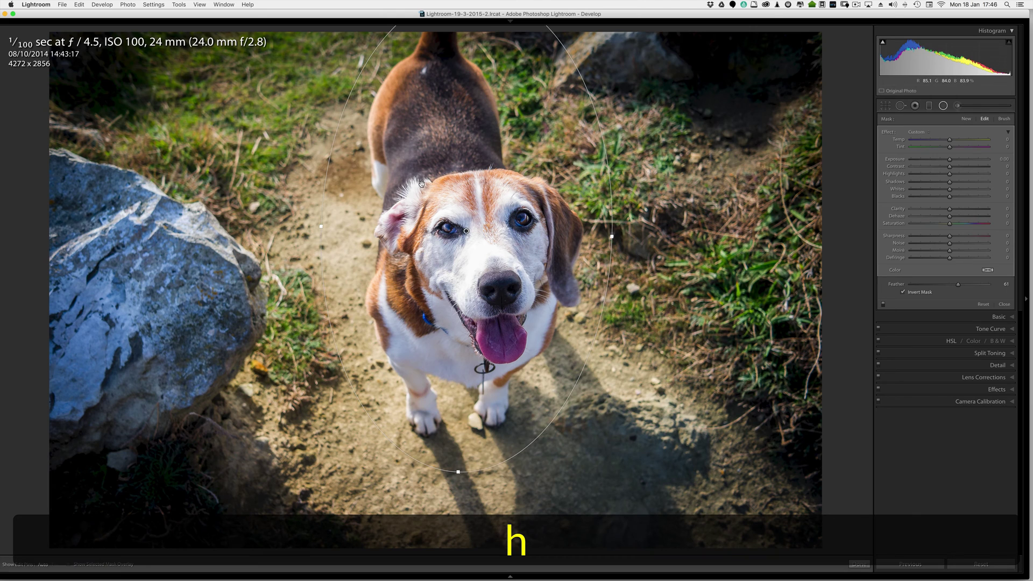
left_click(179, 4)
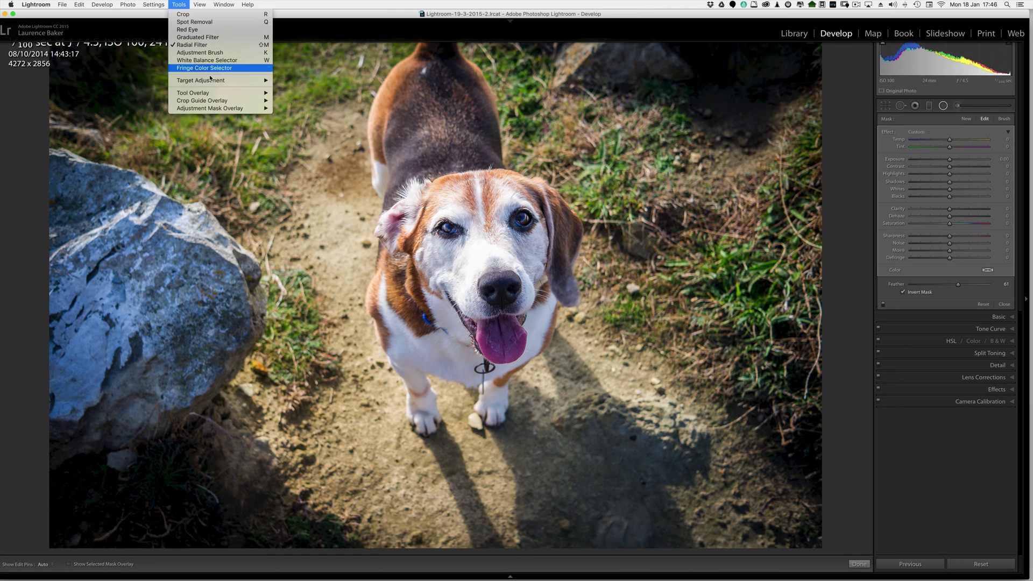
left_click(294, 92)
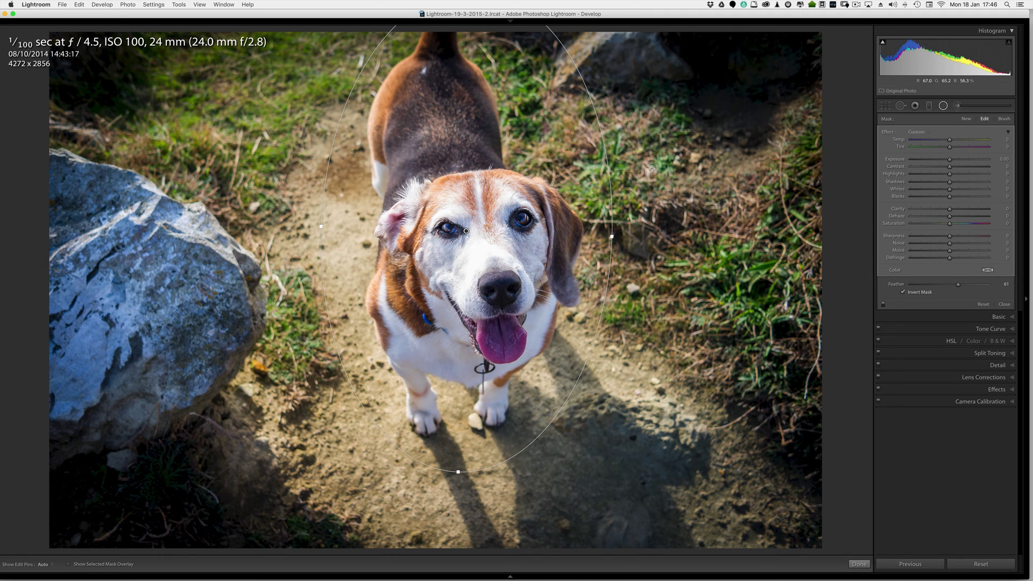
key("o")
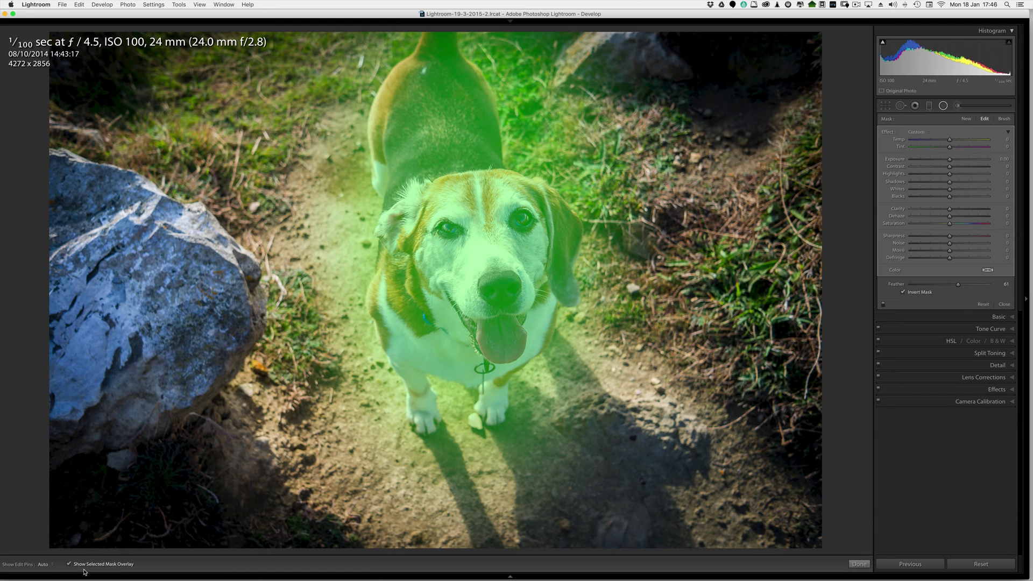
Step: Hide the overlay and set the filter's Clarity to 100, Dehaze to about -46, Sharpness to 100
key("o")
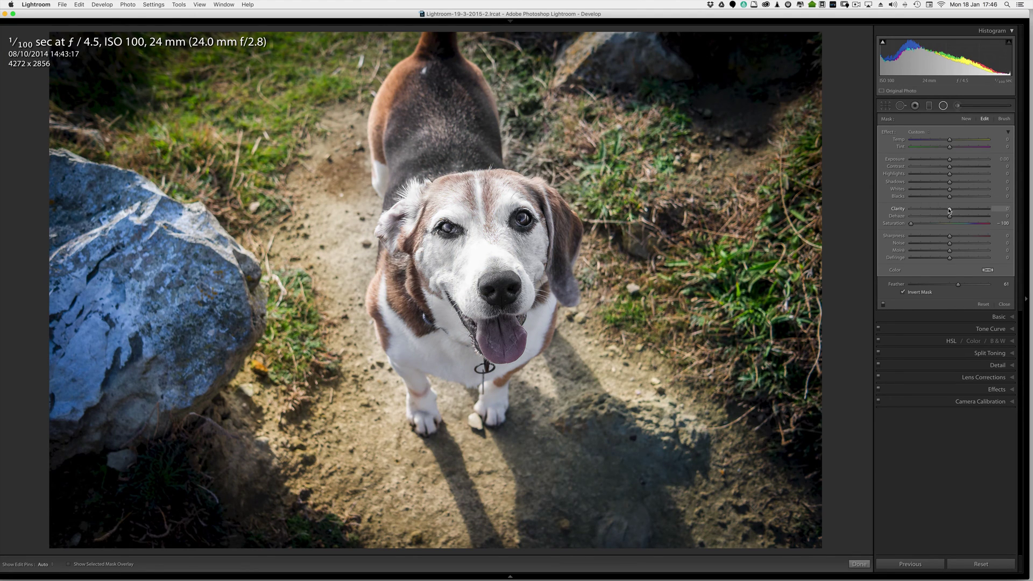
left_click_drag(962, 214, 1001, 212)
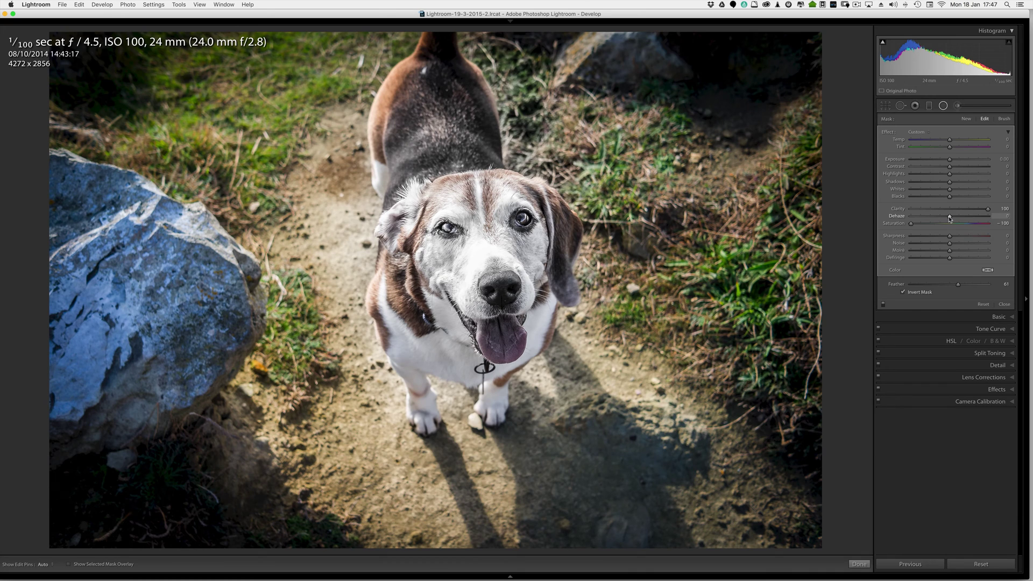
mouse_move(949, 218)
left_mouse_down()
mouse_move(928, 218)
mouse_move(977, 220)
mouse_move(968, 220)
left_mouse_up()
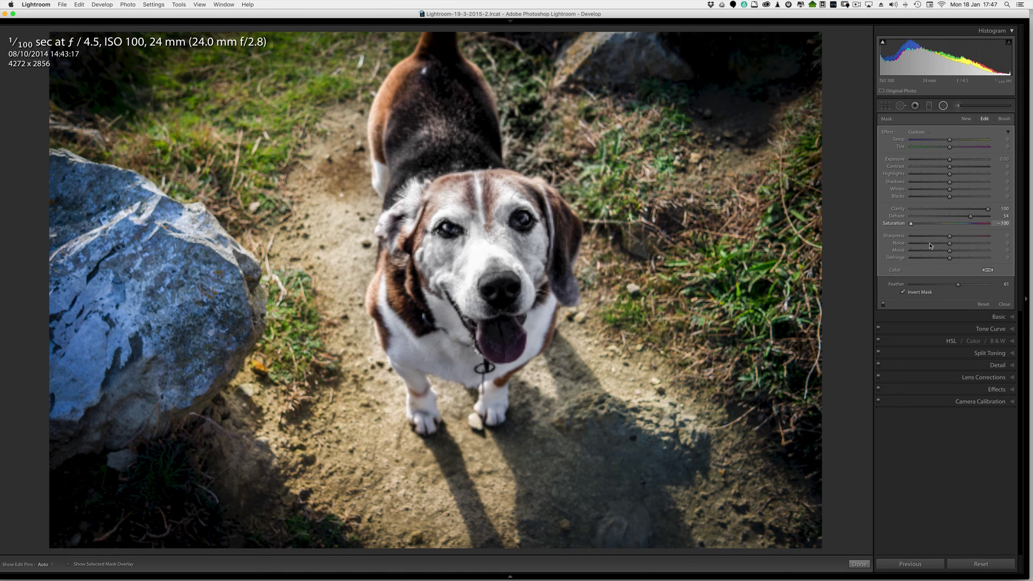
left_click_drag(949, 236, 999, 240)
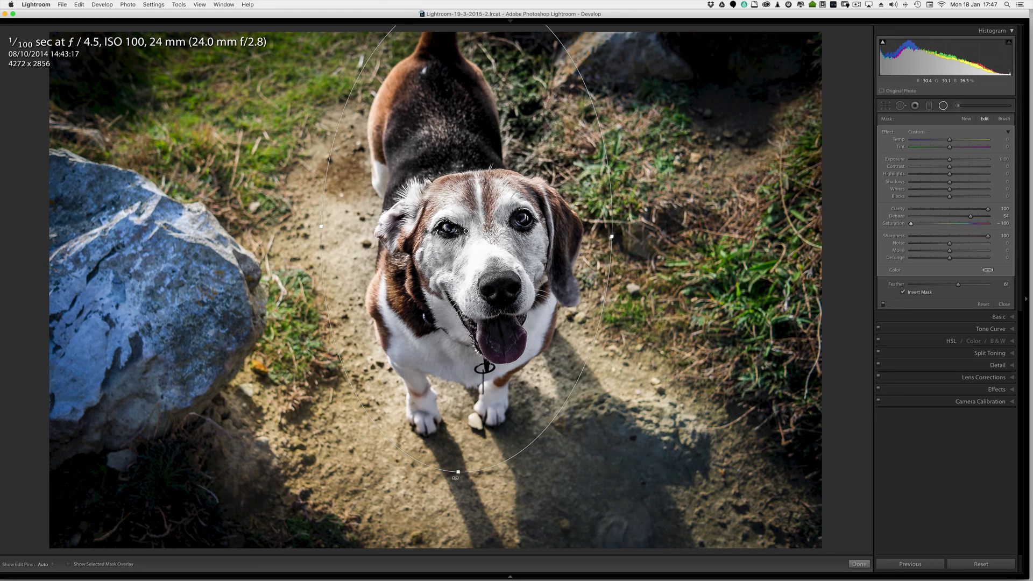
Step: Pull the radial ellipse's bottom edge down near the photo's bottom and hide the edit pins
left_click_drag(459, 471, 456, 553)
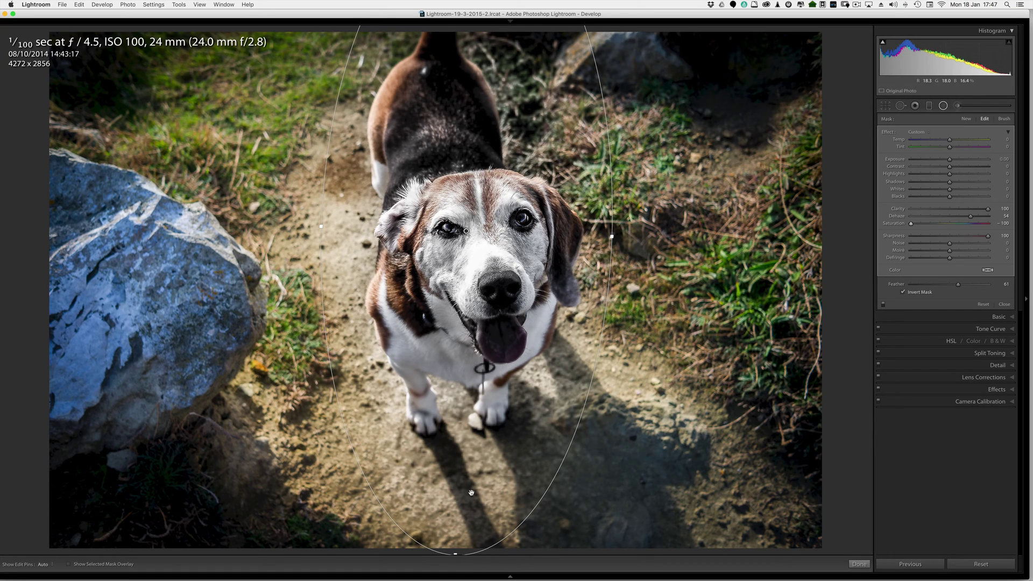
key("h")
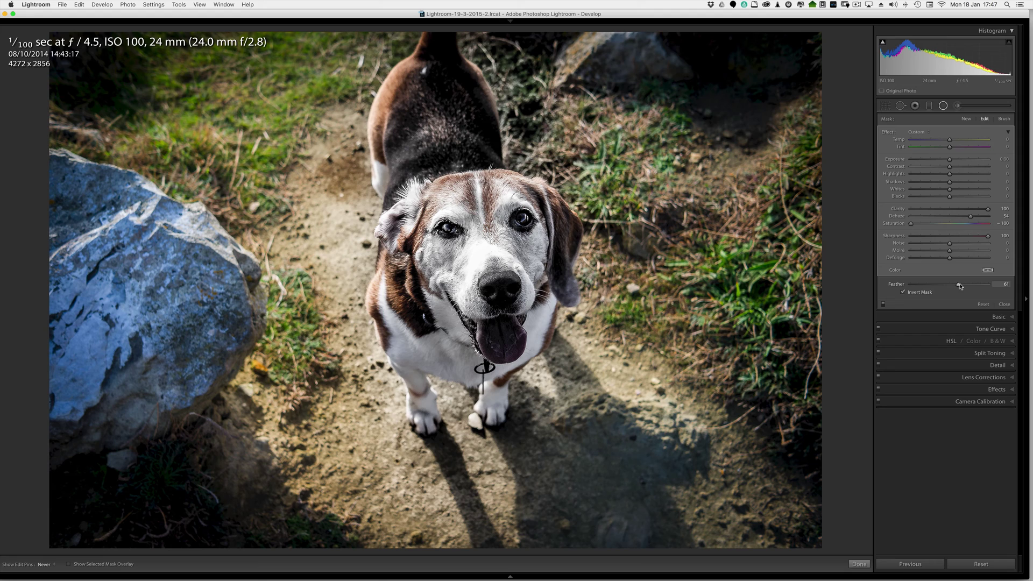
Step: Lower the radial filter's Feather to about 30 for a harder edge transition
left_click_drag(969, 289, 982, 289)
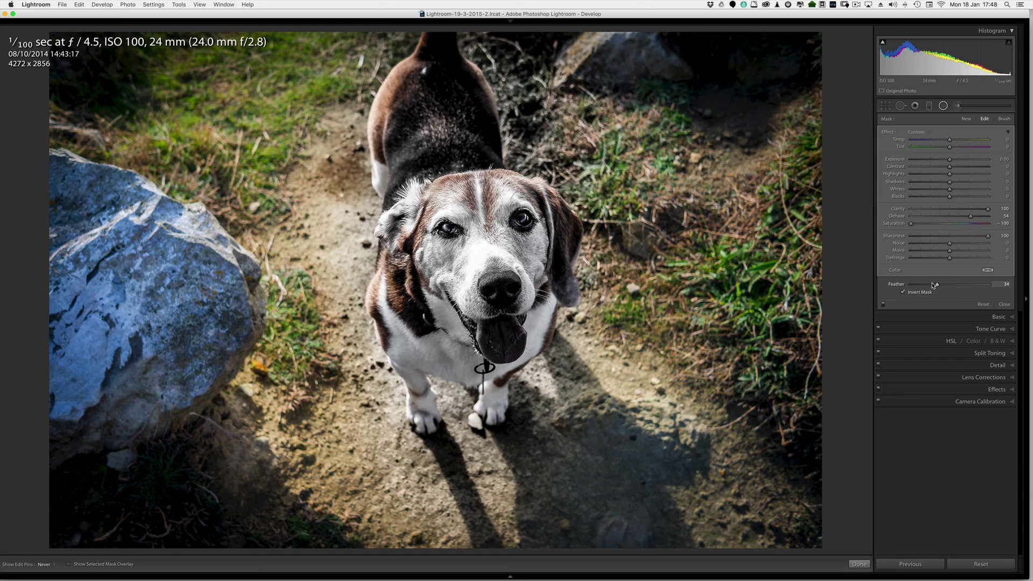
left_click_drag(943, 299, 953, 312)
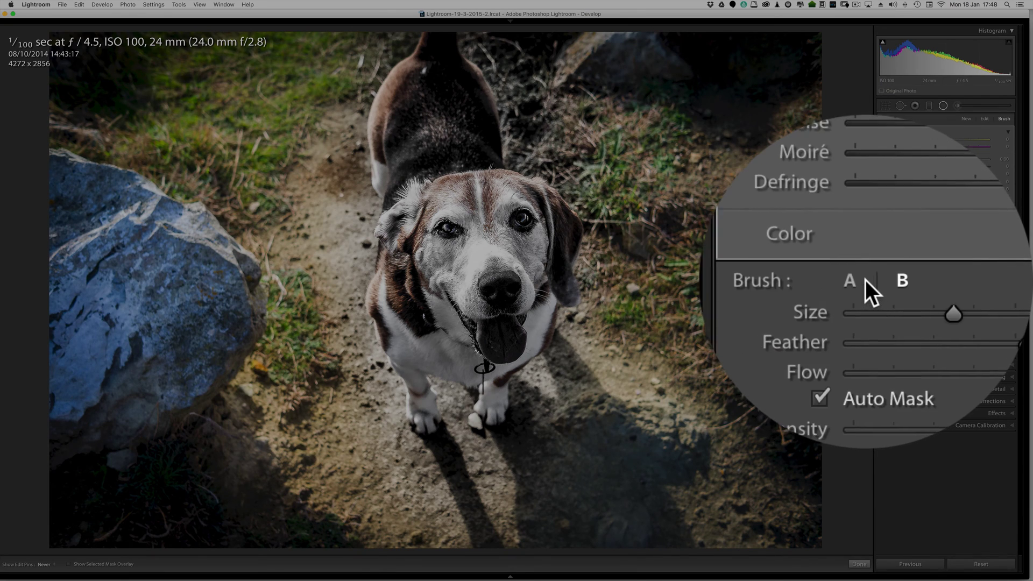
Step: Resize the refining brush with the bracket keys and switch to the B brush preset
key("bracketright")
key("bracketright")
key("bracketright")
key("bracketright")
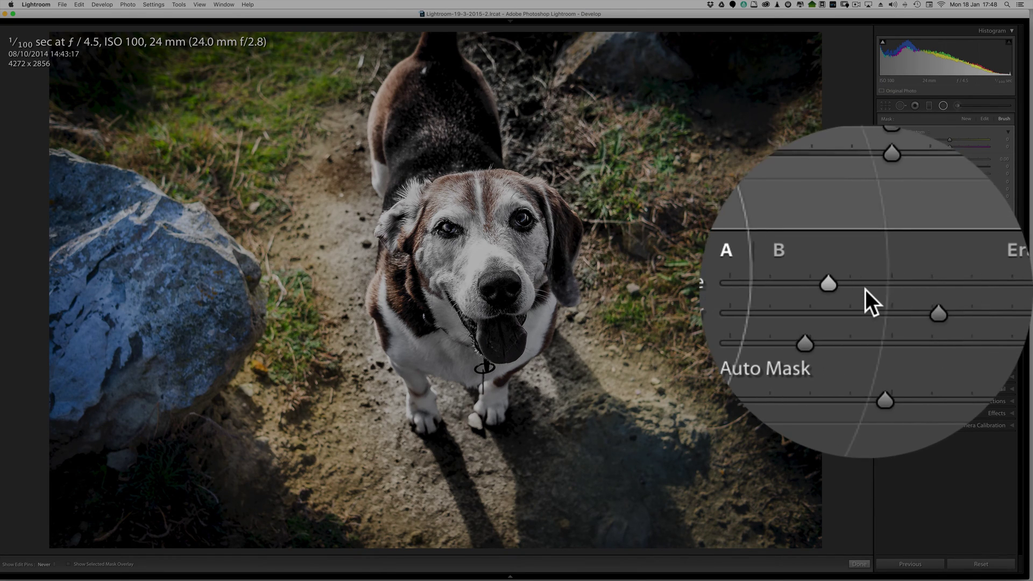
key("bracketleft")
key("bracketleft")
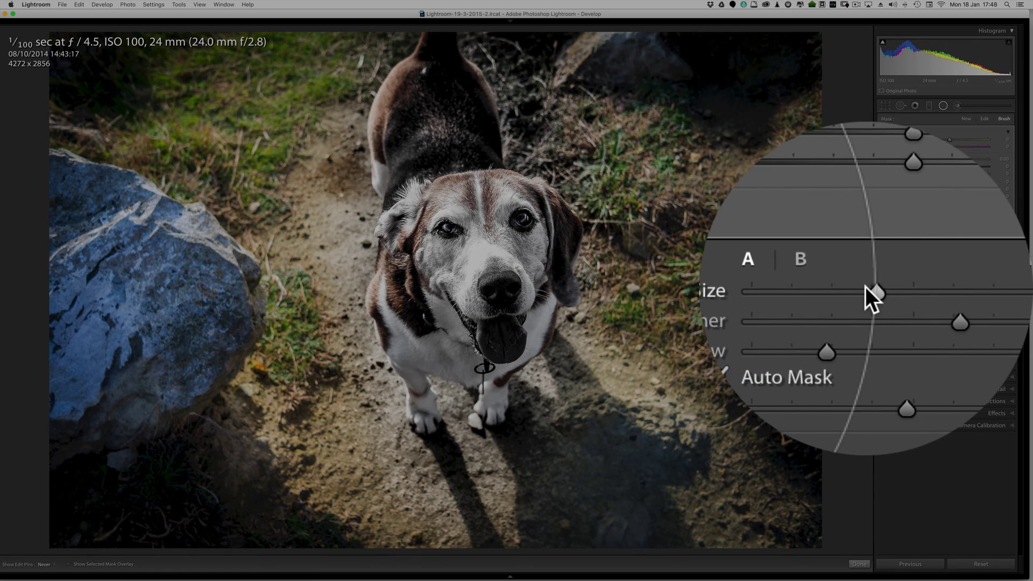
left_click(865, 280)
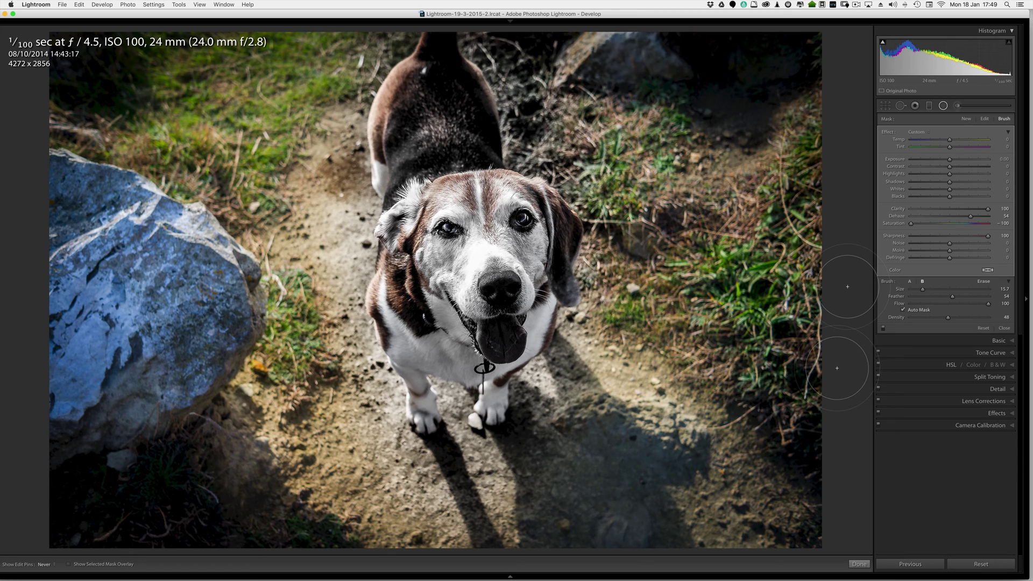
Step: Set the B brush to Size 19.0 and raise its Feather to 84
key("bracketright")
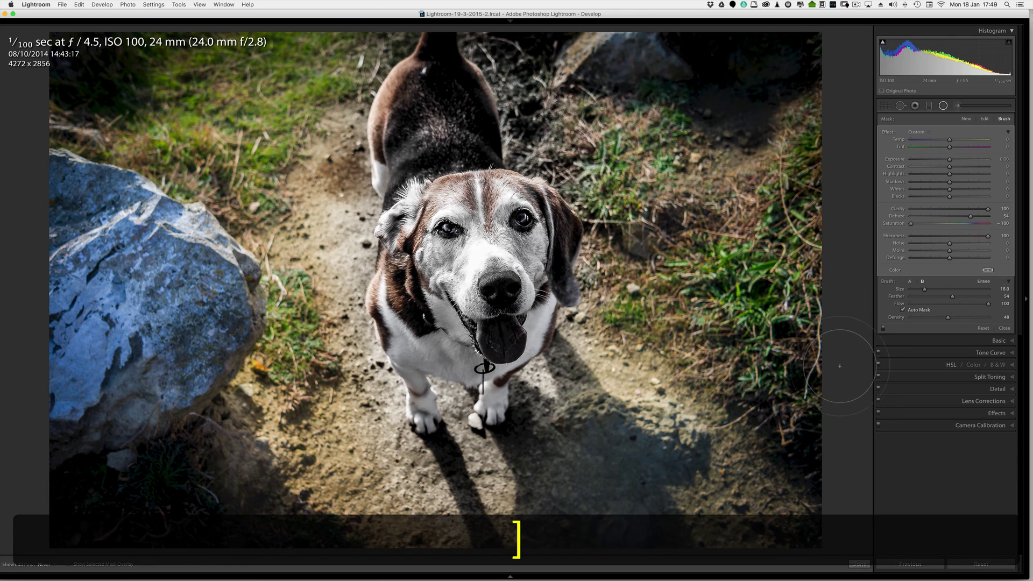
key("bracketright")
key("bracketright")
key("bracketleft")
key("shift")
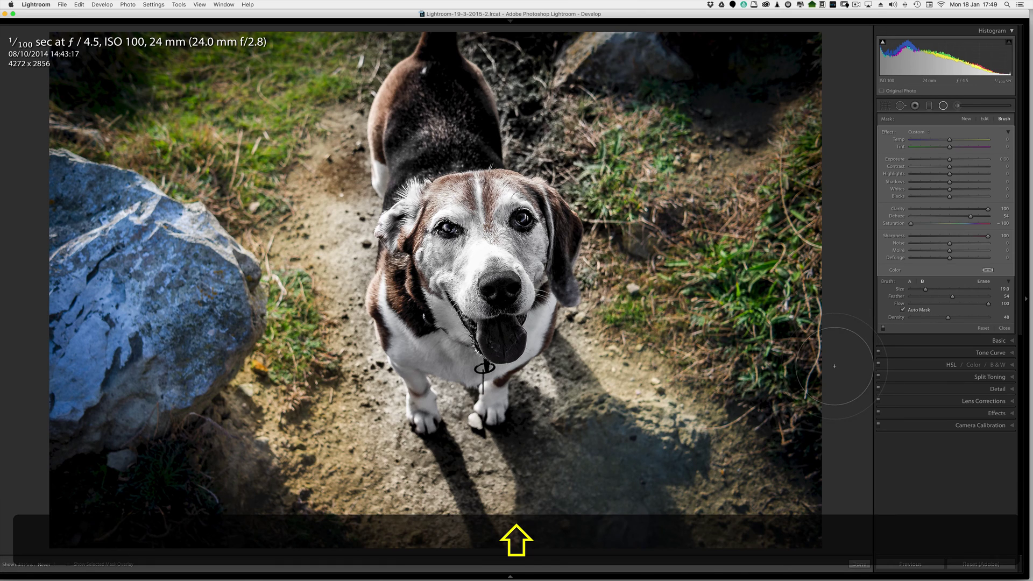
key("shift+bracketright")
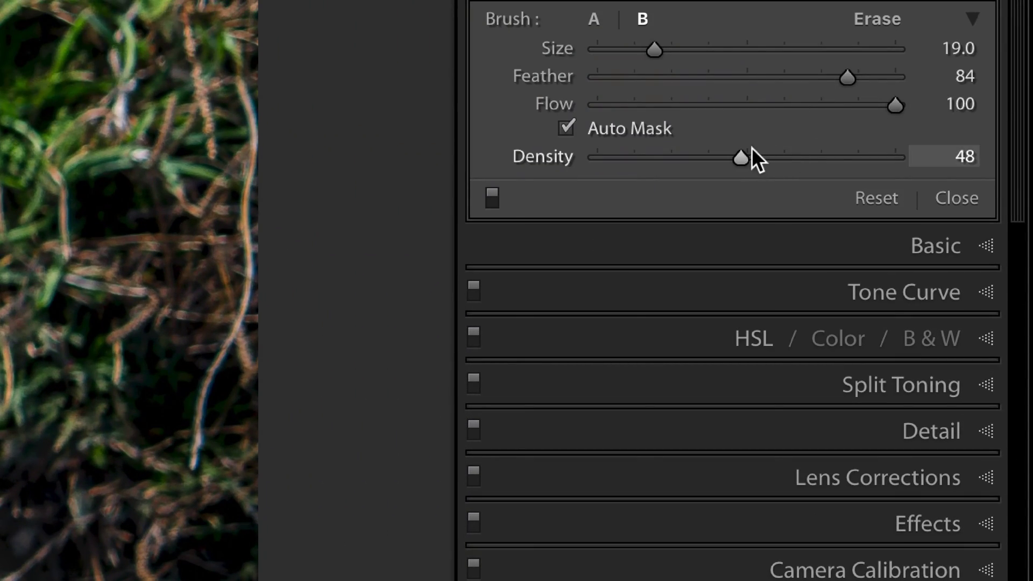
left_click_drag(741, 155, 906, 159)
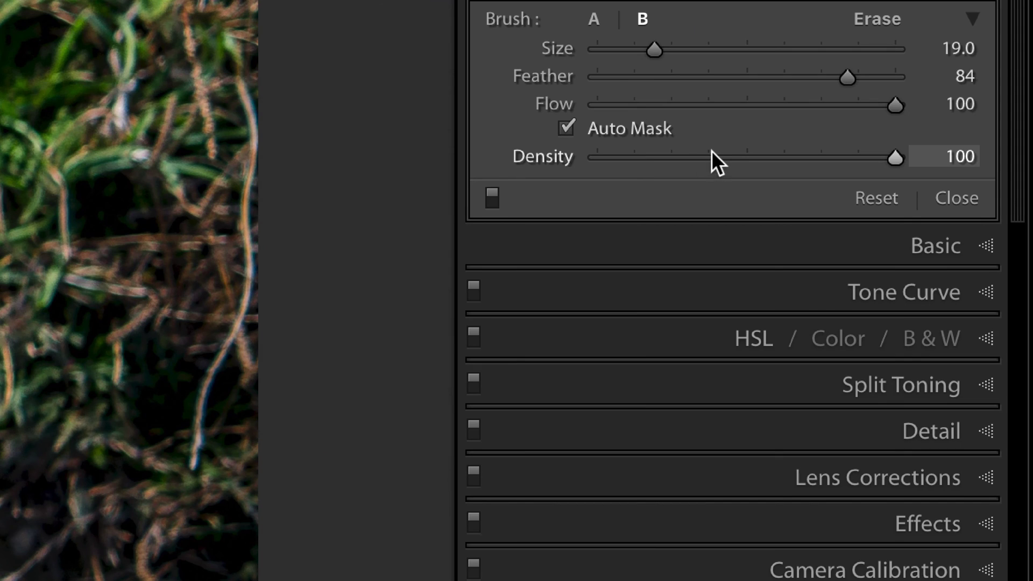
left_click(743, 159)
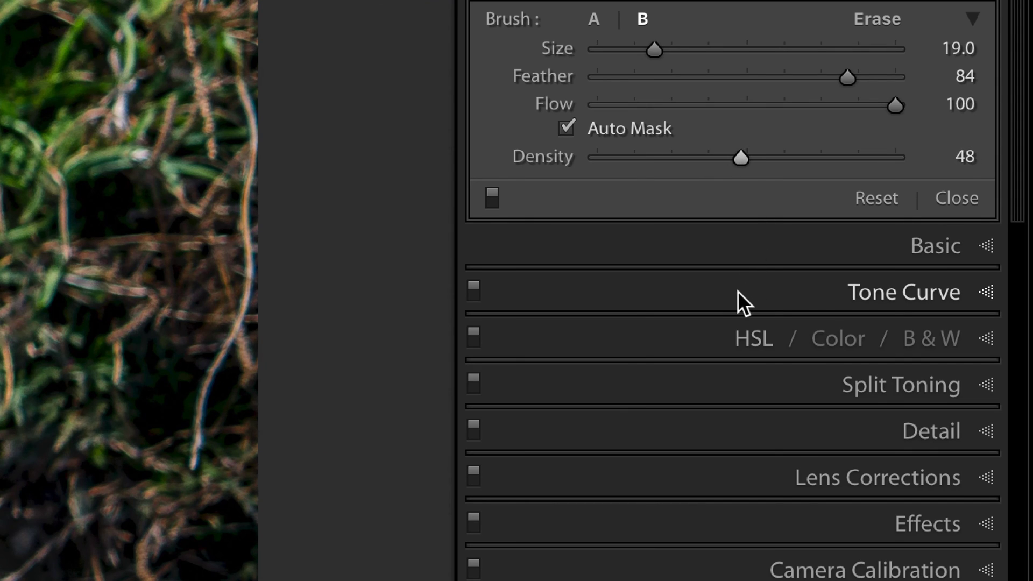
mouse_move(743, 160)
left_mouse_down()
mouse_move(554, 150)
mouse_move(903, 170)
mouse_move(732, 172)
left_mouse_up()
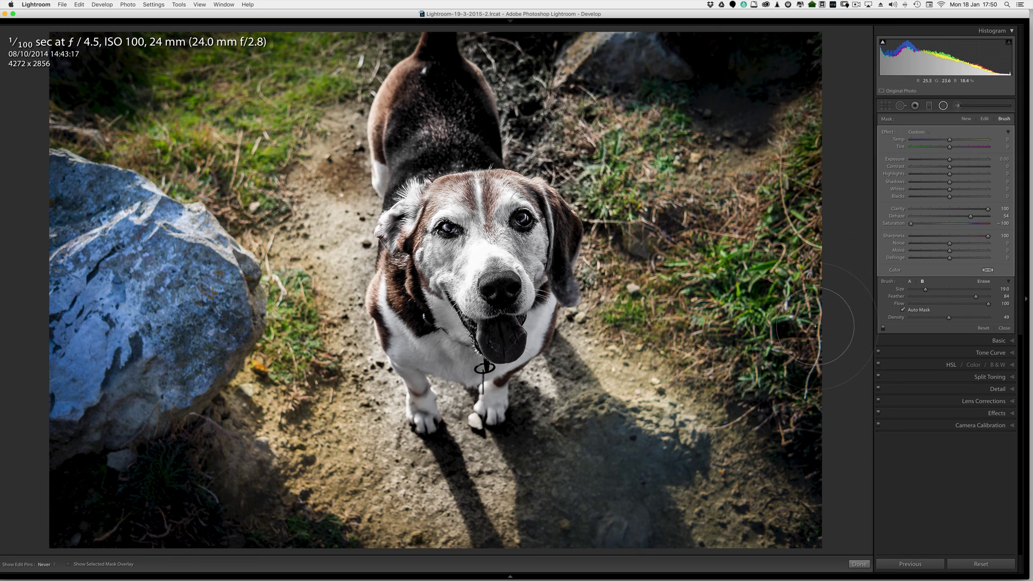
Step: Show the mask overlay, paint the rock's middle at Density 100, then lower Flow to 51
key("o")
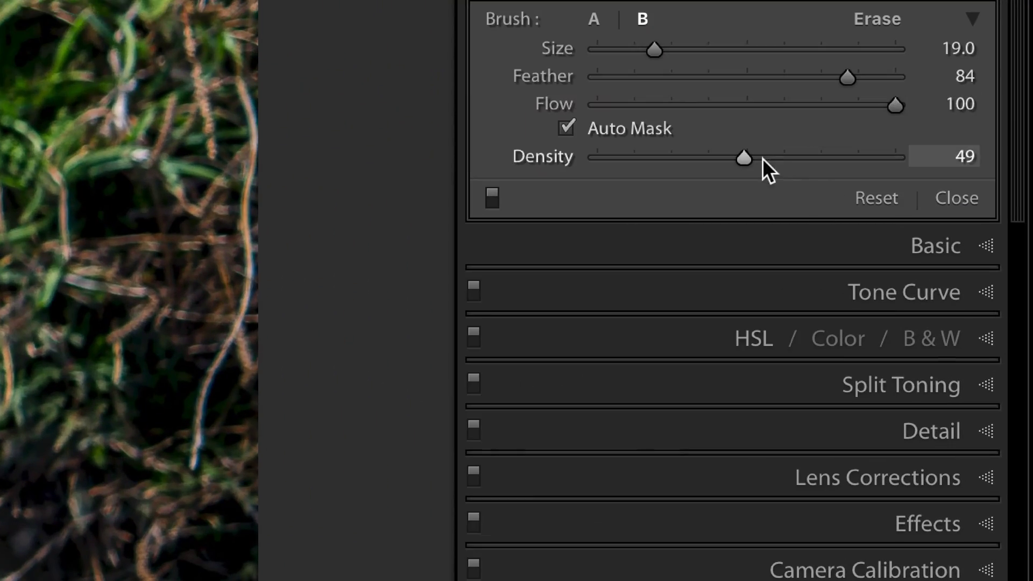
left_click_drag(763, 158, 935, 180)
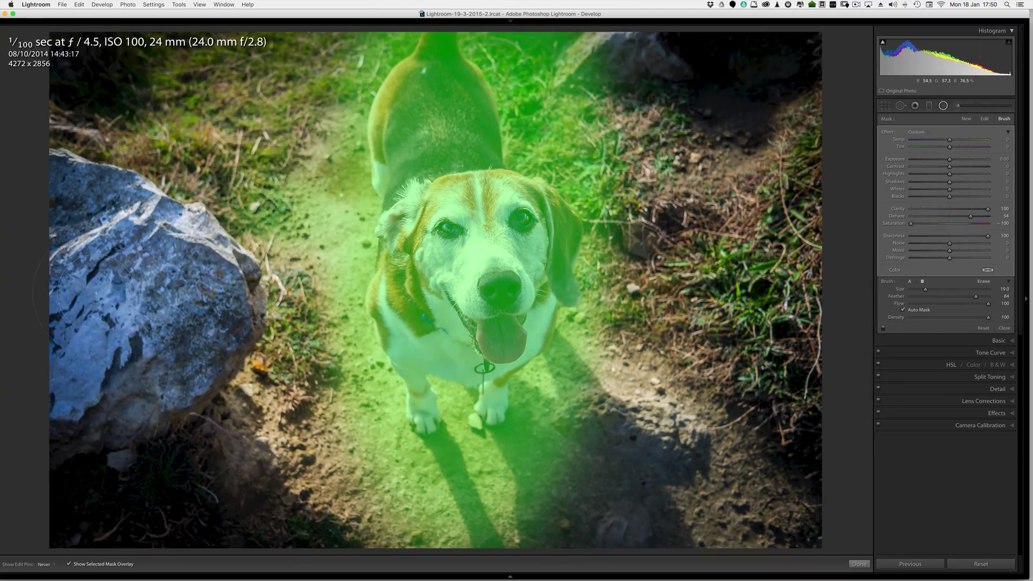
mouse_move(61, 278)
left_mouse_down()
mouse_move(125, 269)
mouse_move(154, 317)
left_mouse_up()
left_click_drag(226, 291, 260, 348)
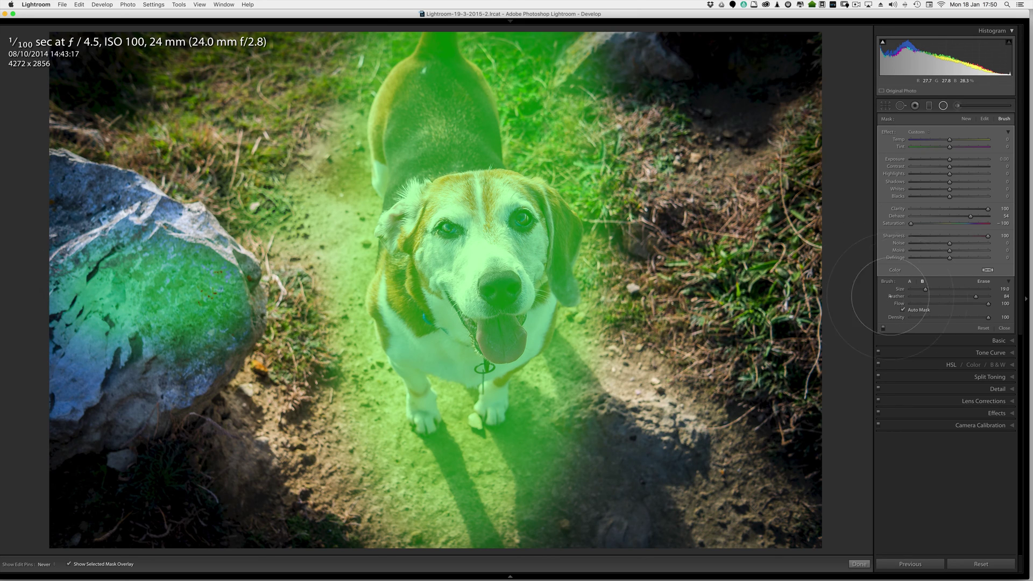
left_click_drag(988, 305, 949, 305)
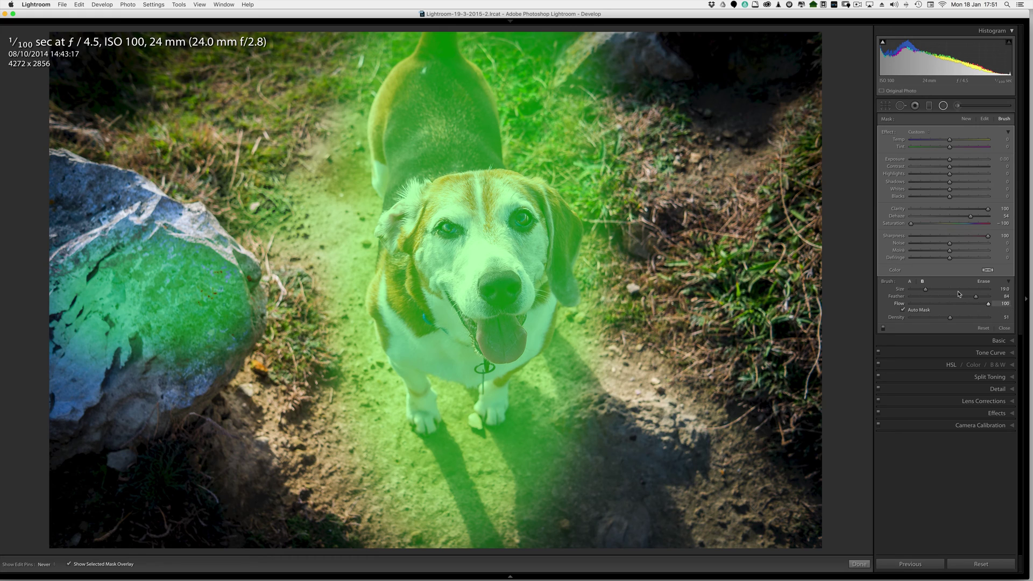
Step: Set both Flow and Density of the B brush to 100
left_click(988, 304)
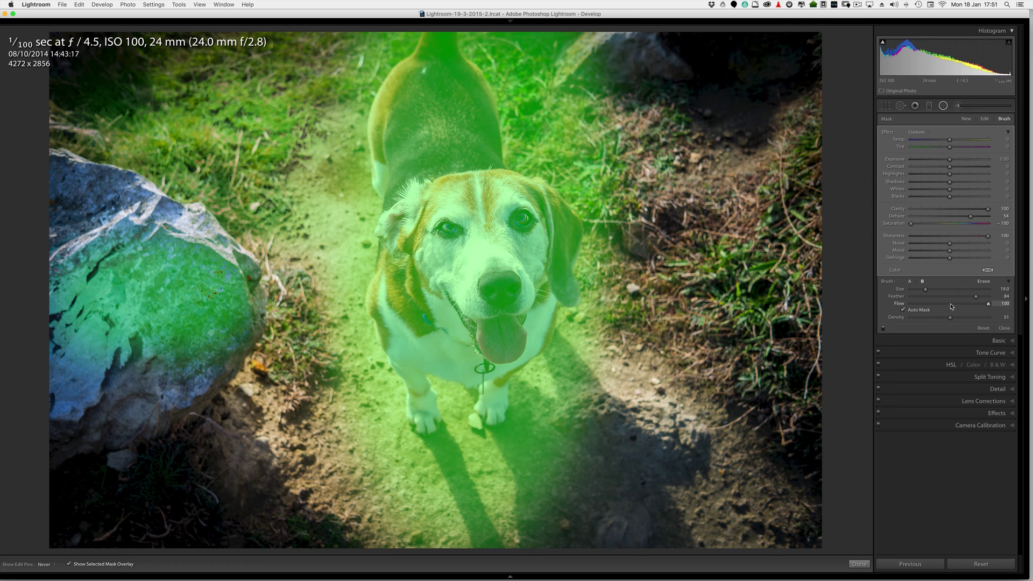
left_click(957, 305)
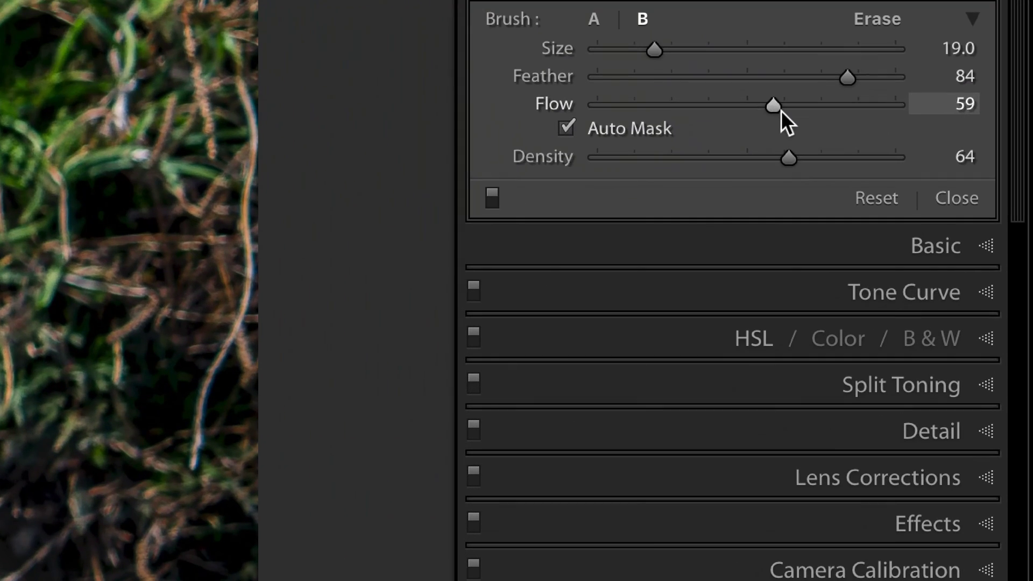
left_click_drag(956, 303, 984, 307)
left_click_drag(883, 117, 922, 143)
left_click_drag(786, 157, 897, 160)
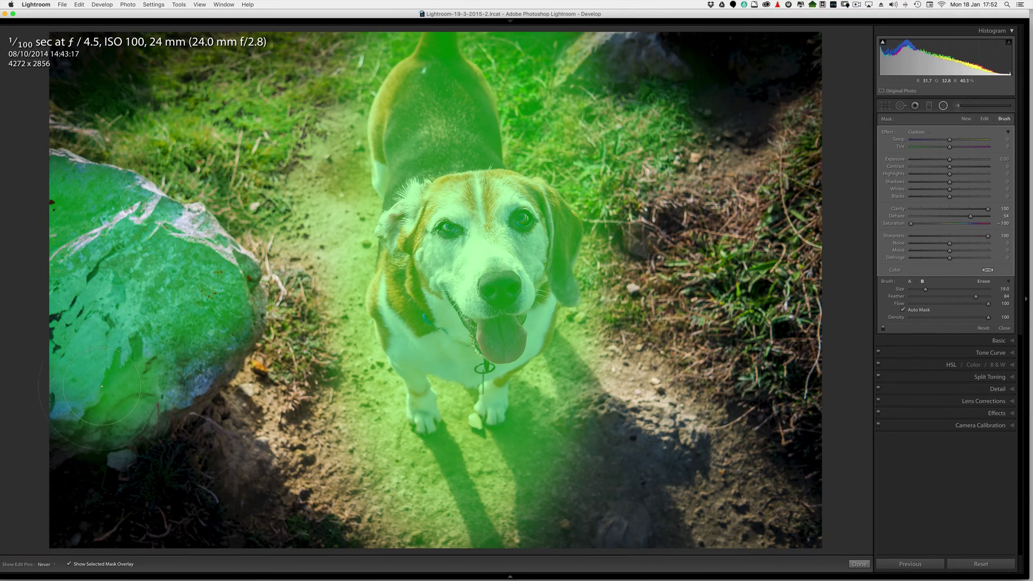
Step: Paint the rock's lower area into the mask, then hide the green overlay
mouse_move(102, 386)
left_mouse_down()
mouse_move(140, 425)
mouse_move(69, 409)
left_mouse_up()
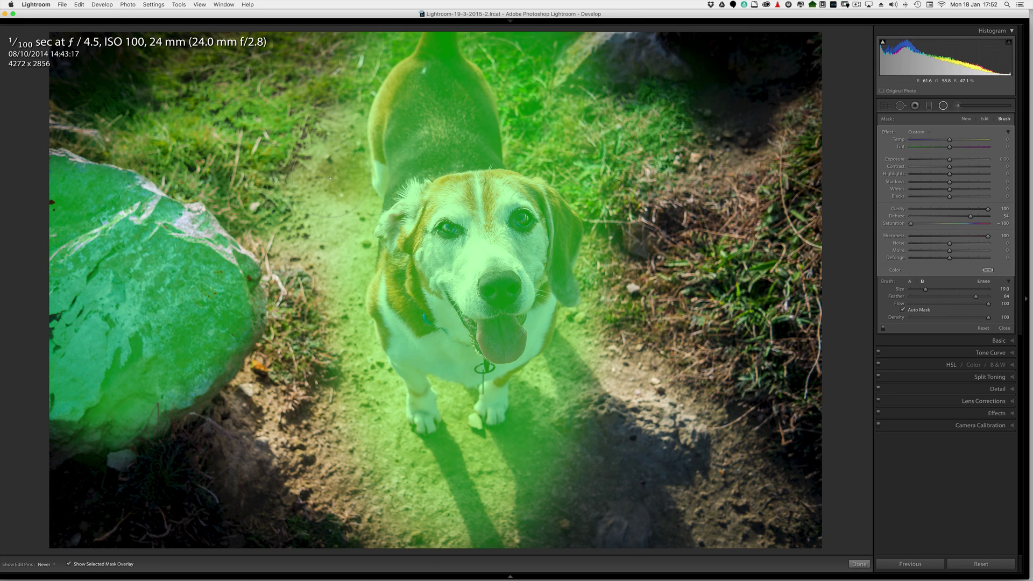
key("o")
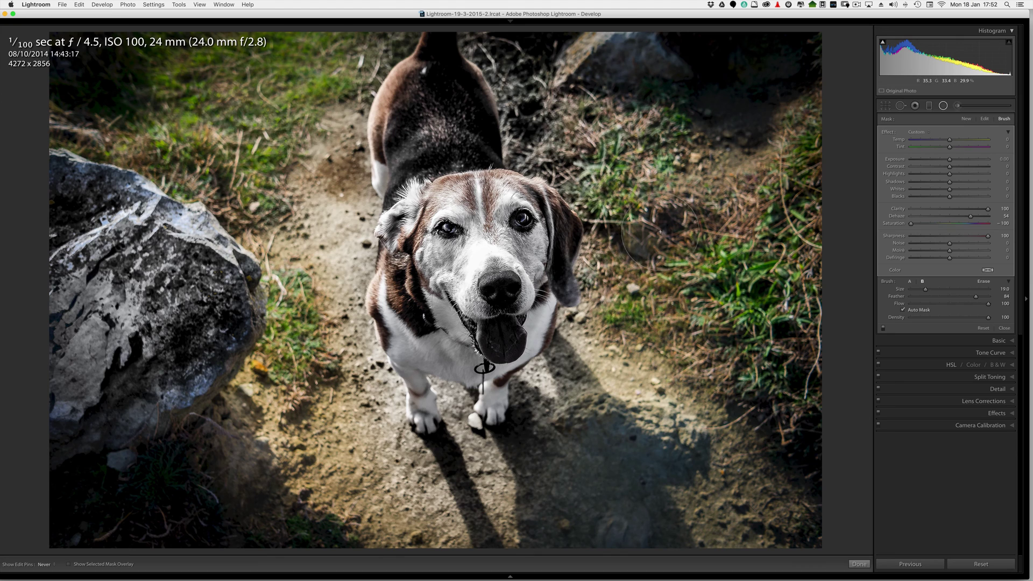
Step: Erase the mask from part of the rock using the brush's Option-held Erase mode
key("alt")
key("alt")
key("alt")
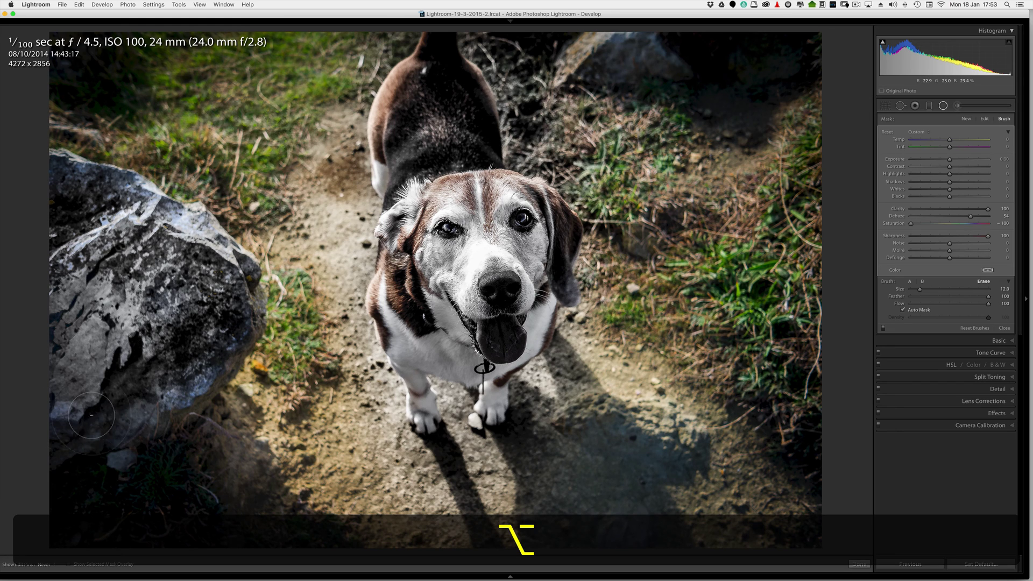
mouse_move(103, 398)
left_mouse_down()
mouse_move(165, 384)
mouse_move(197, 343)
mouse_move(169, 271)
mouse_move(209, 267)
mouse_move(225, 282)
mouse_move(167, 359)
mouse_move(96, 404)
mouse_move(49, 284)
mouse_move(59, 197)
mouse_move(118, 213)
mouse_move(213, 335)
mouse_move(213, 294)
mouse_move(120, 362)
mouse_move(105, 413)
mouse_move(83, 414)
mouse_move(99, 357)
mouse_move(76, 243)
mouse_move(59, 216)
mouse_move(76, 199)
mouse_move(141, 248)
mouse_move(155, 241)
mouse_move(208, 267)
mouse_move(195, 343)
mouse_move(146, 367)
mouse_move(111, 399)
left_mouse_up()
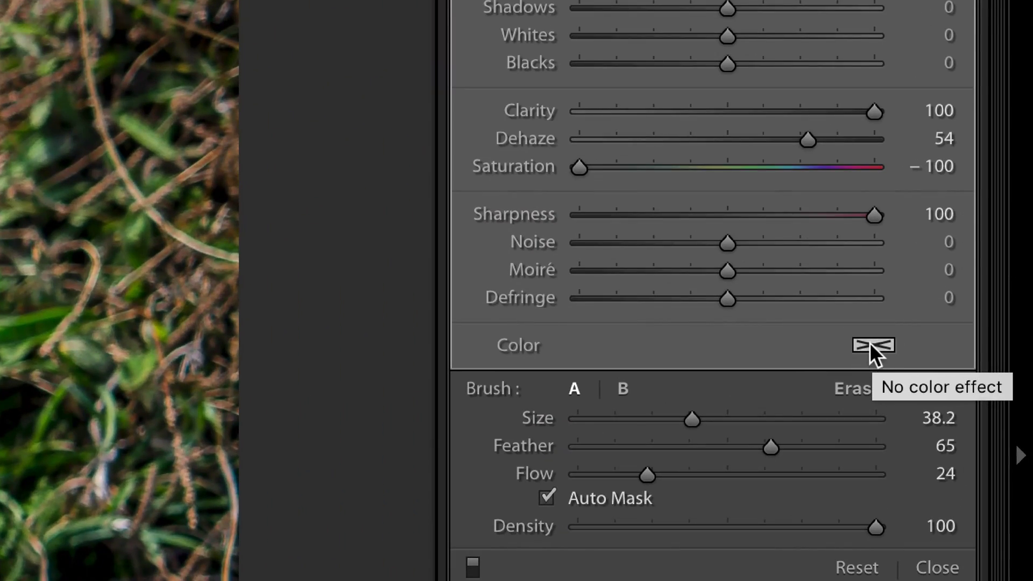
Step: Try orange and green mask tints at 60% saturation, then settle on blue near hue 224
left_click(862, 343)
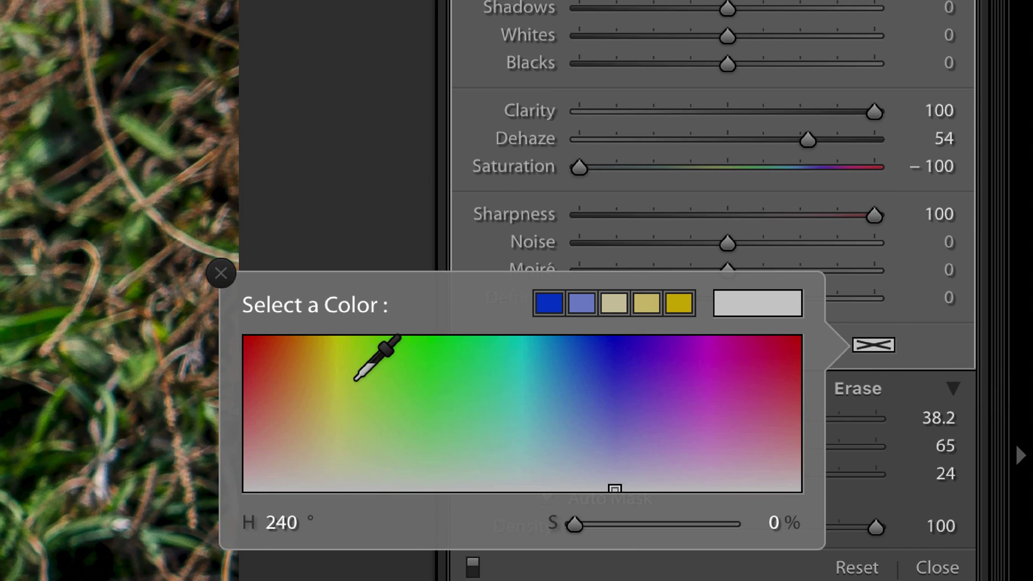
left_click(603, 369)
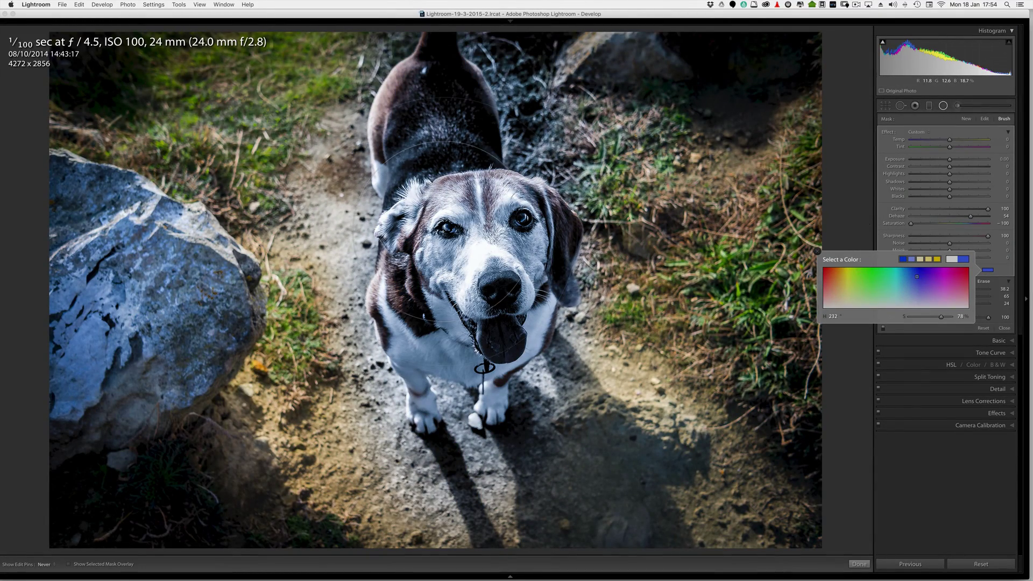
left_click(839, 278)
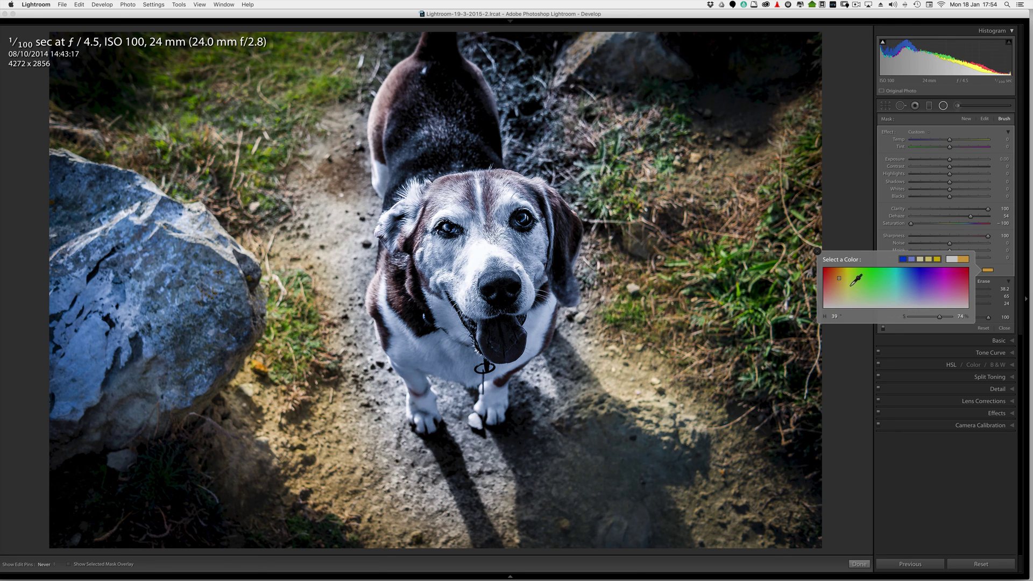
left_click(832, 295)
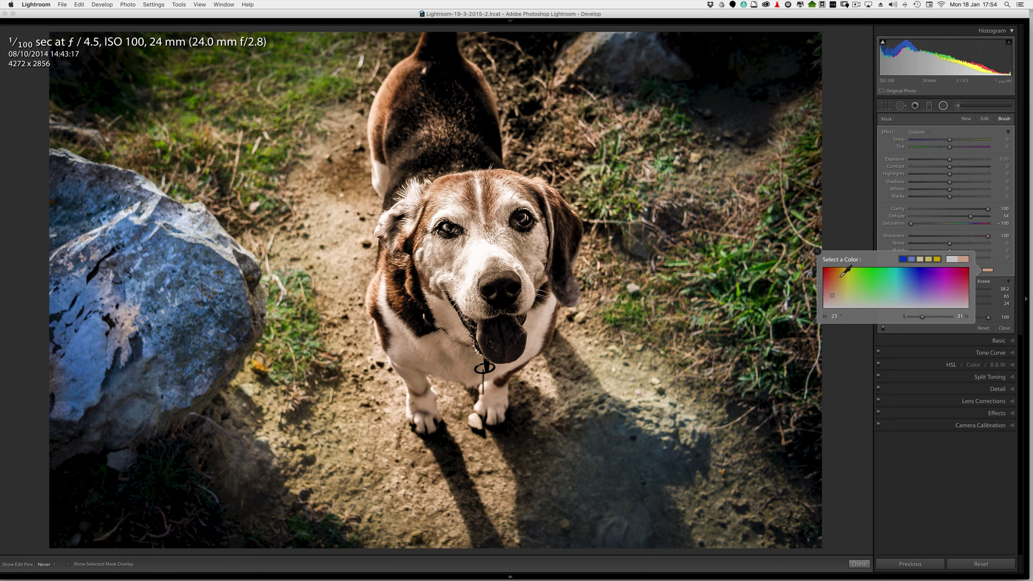
left_click(854, 281)
left_click(832, 274)
mouse_move(943, 317)
left_mouse_down()
mouse_move(928, 317)
mouse_move(953, 317)
left_mouse_up()
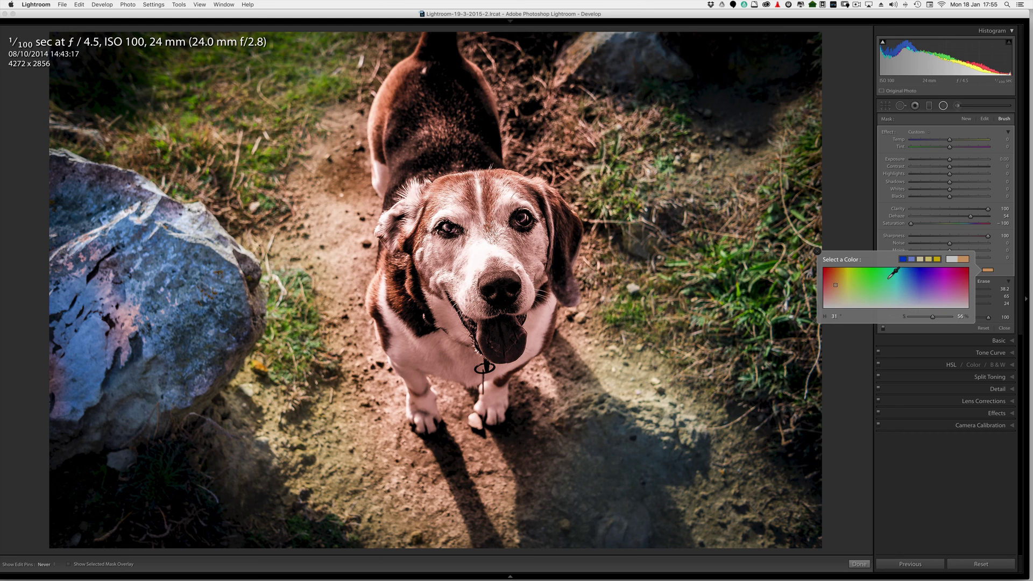
left_click(863, 285)
left_click(913, 285)
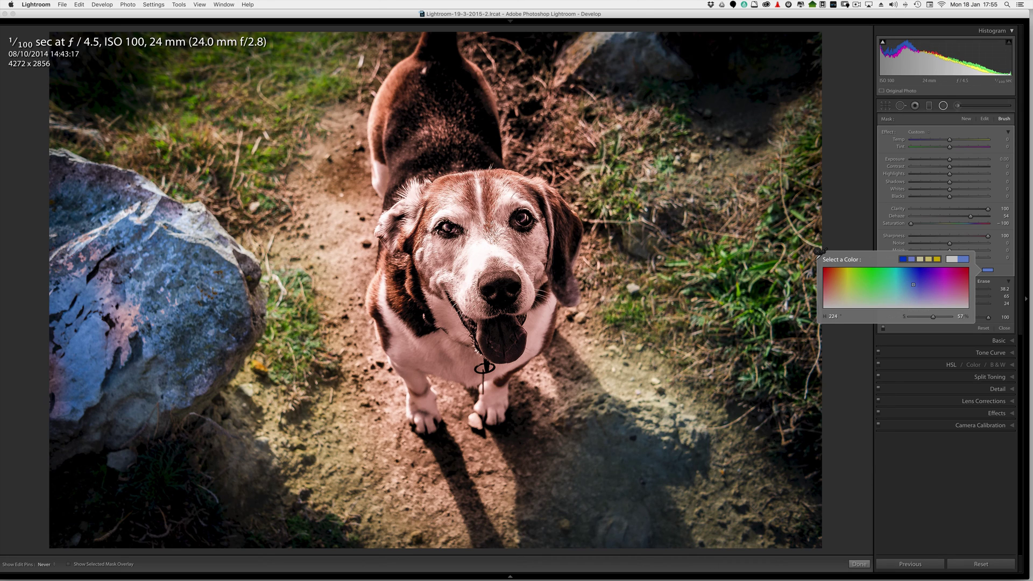
key("Return")
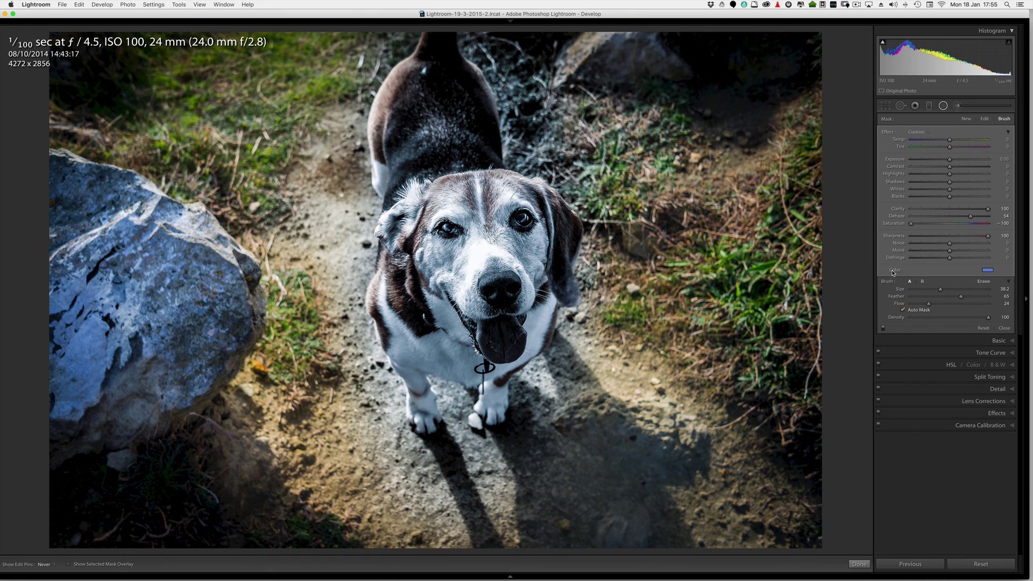
Step: Clear the colour tint, try the Saturation effect preset, then undo twice to restore the grunge settings
double_click(894, 272)
left_click(919, 133)
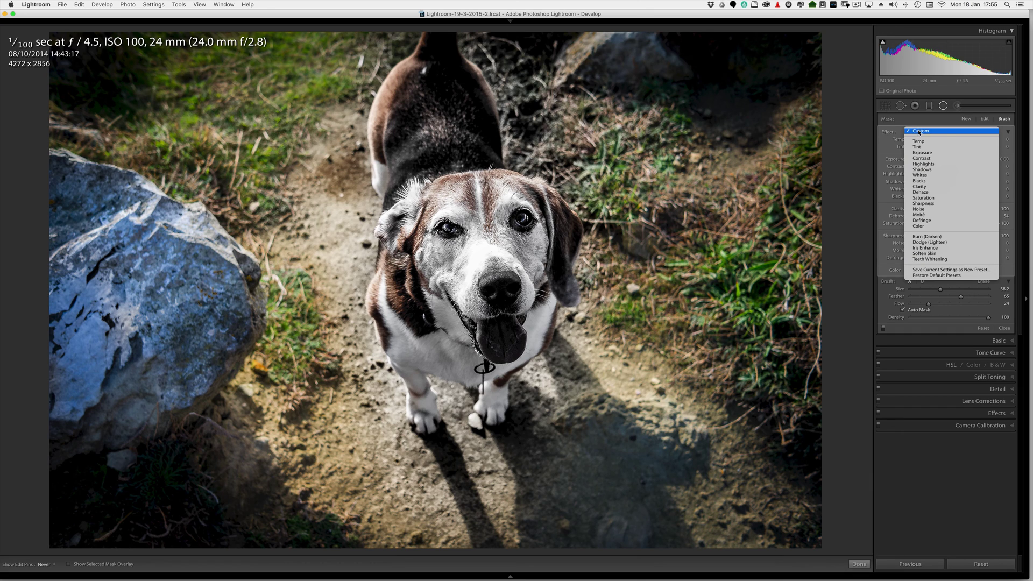
left_click(919, 132)
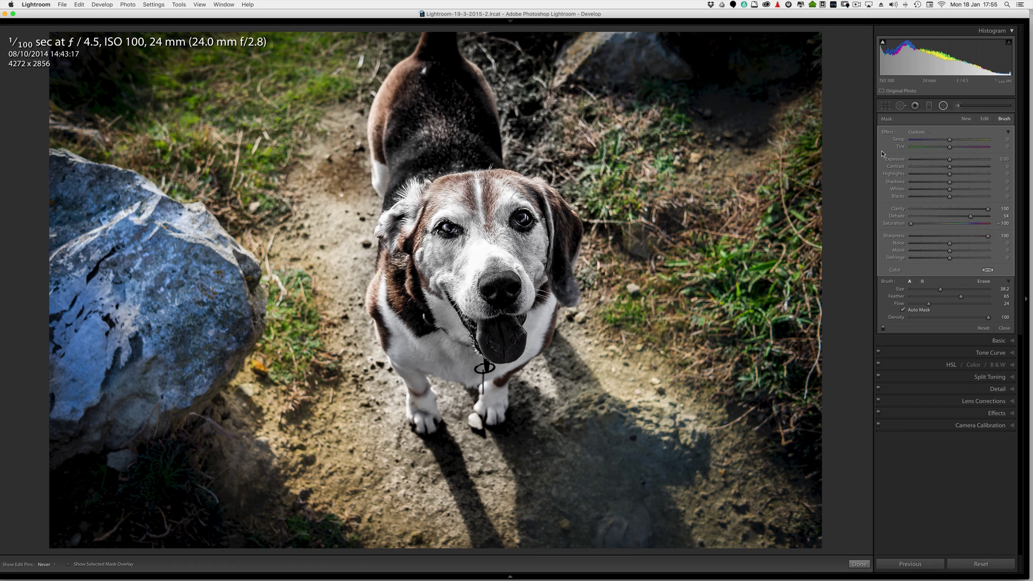
left_click(916, 134)
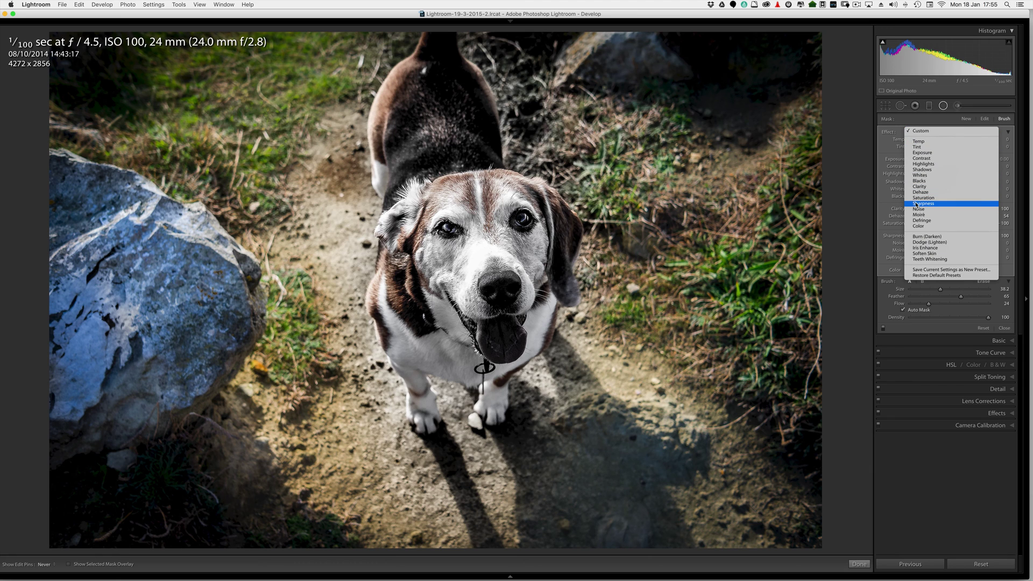
key("Escape")
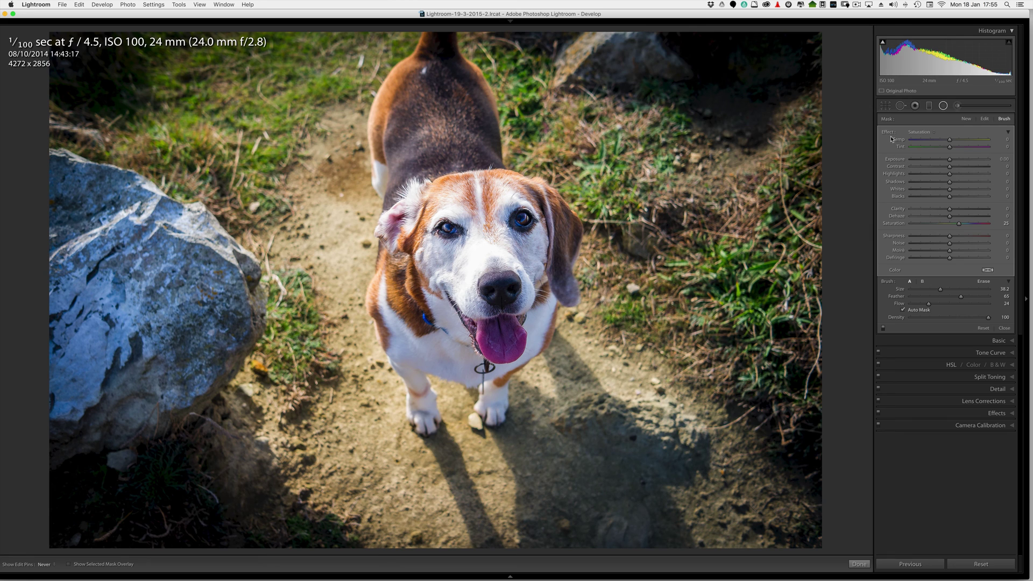
key("super")
key("super+z")
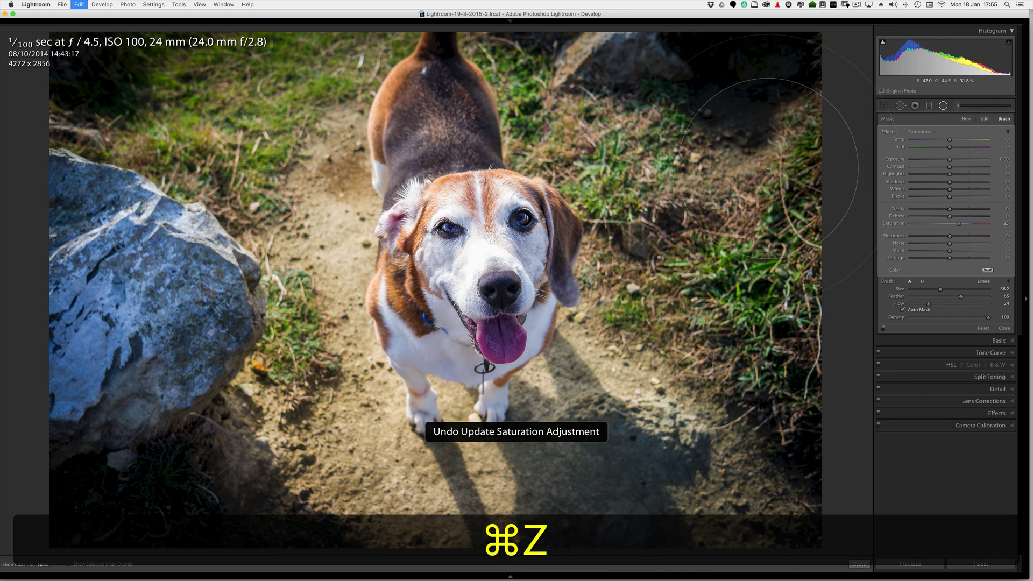
key("super+z")
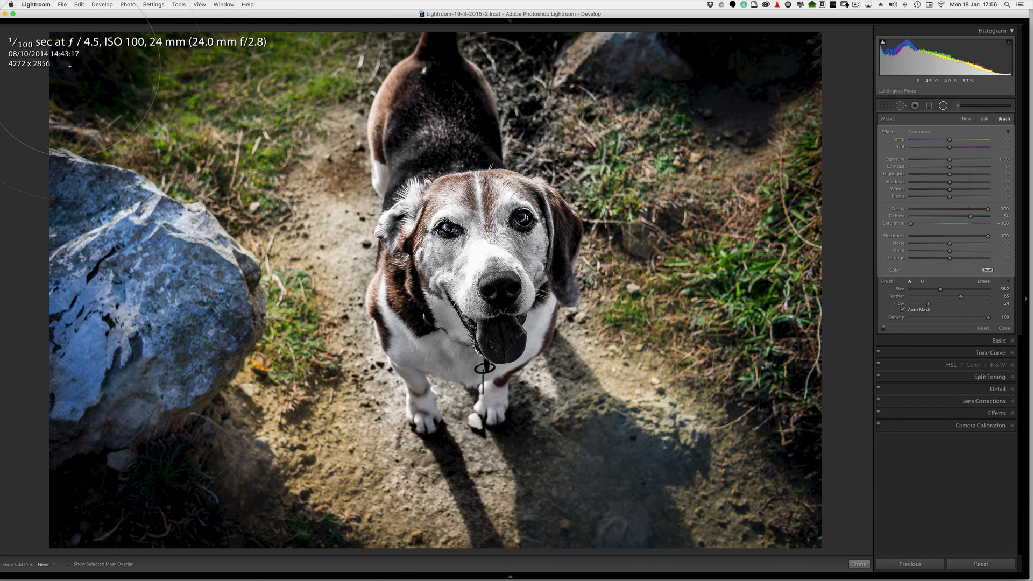
Step: Show the Navigator and Snapshots panel and set the brush Feather to 24
key("F7")
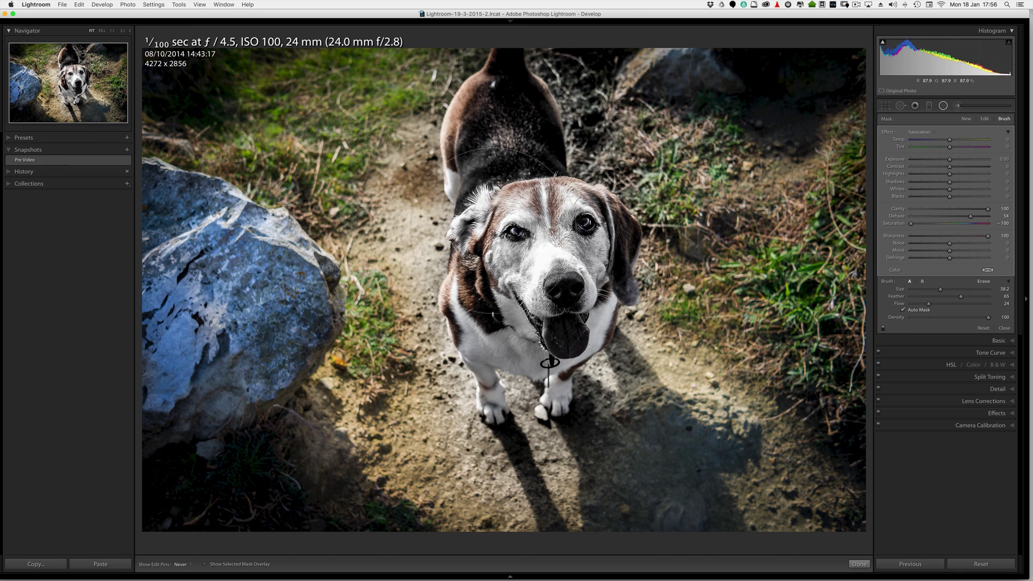
left_click(930, 297)
left_click_drag(930, 298, 930, 299)
Step: Edit the radial filter, toggle Invert Mask off and back on, and show its outline
key("shift+t")
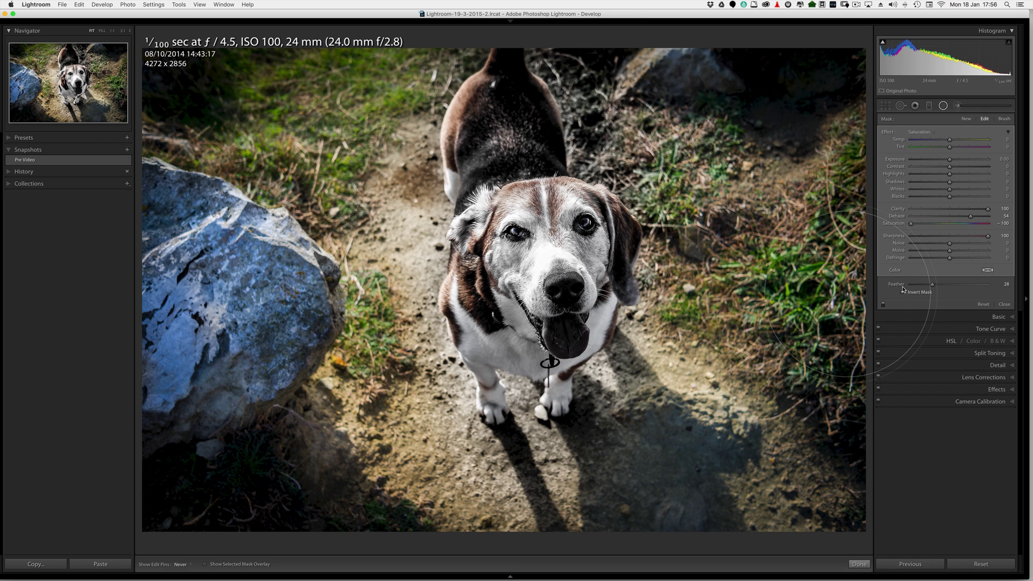
left_click(903, 292)
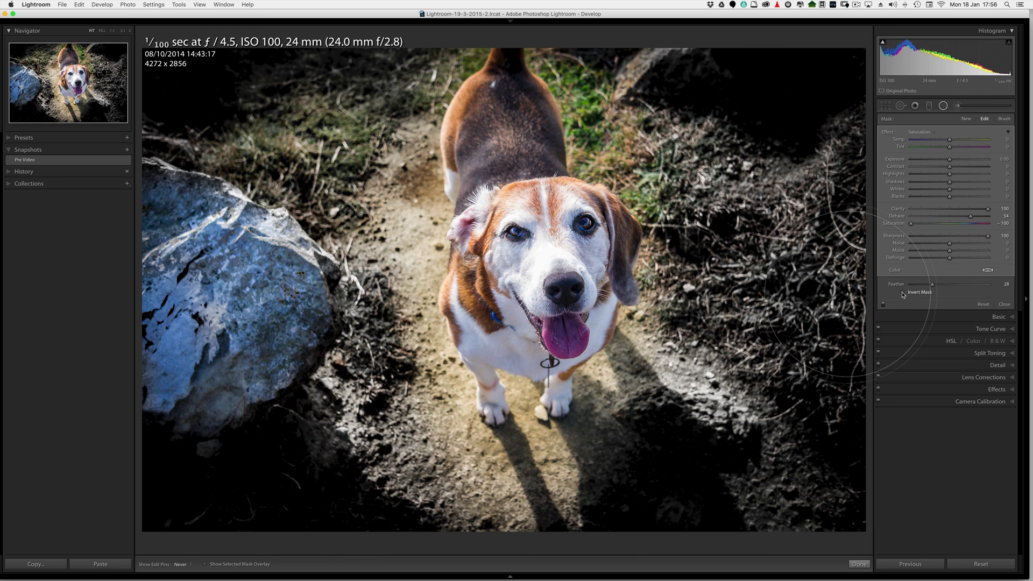
left_click(904, 293)
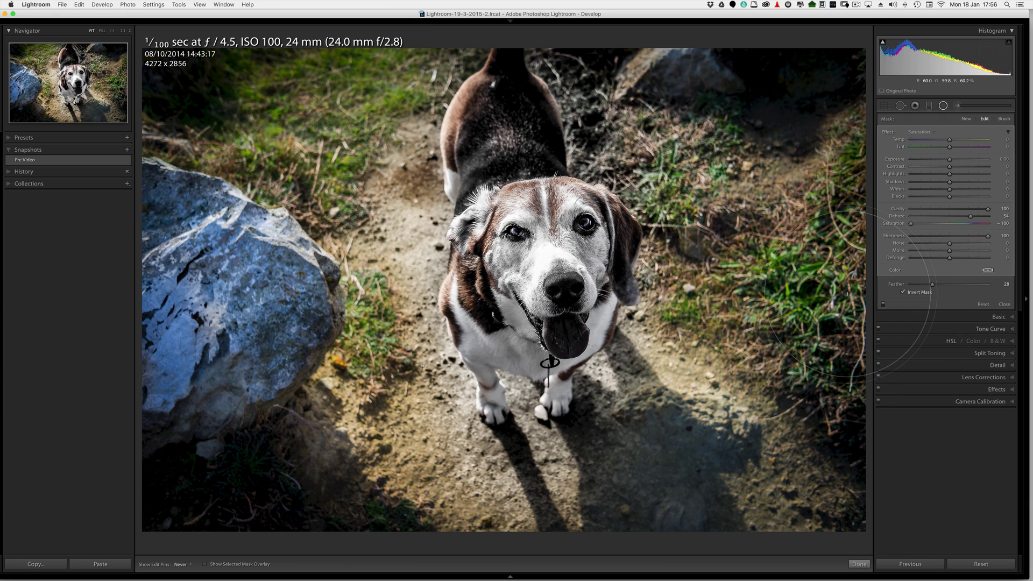
key("h")
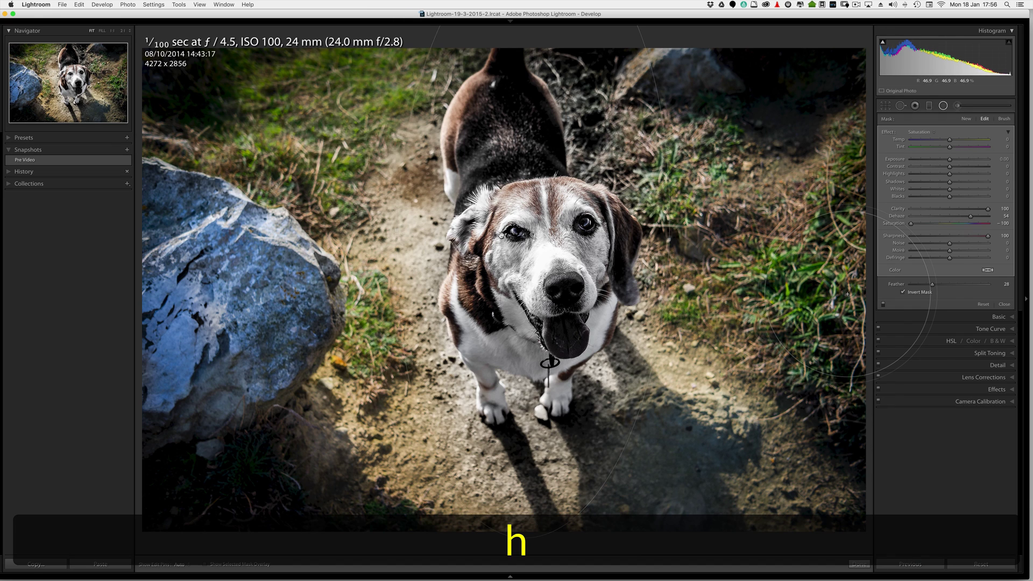